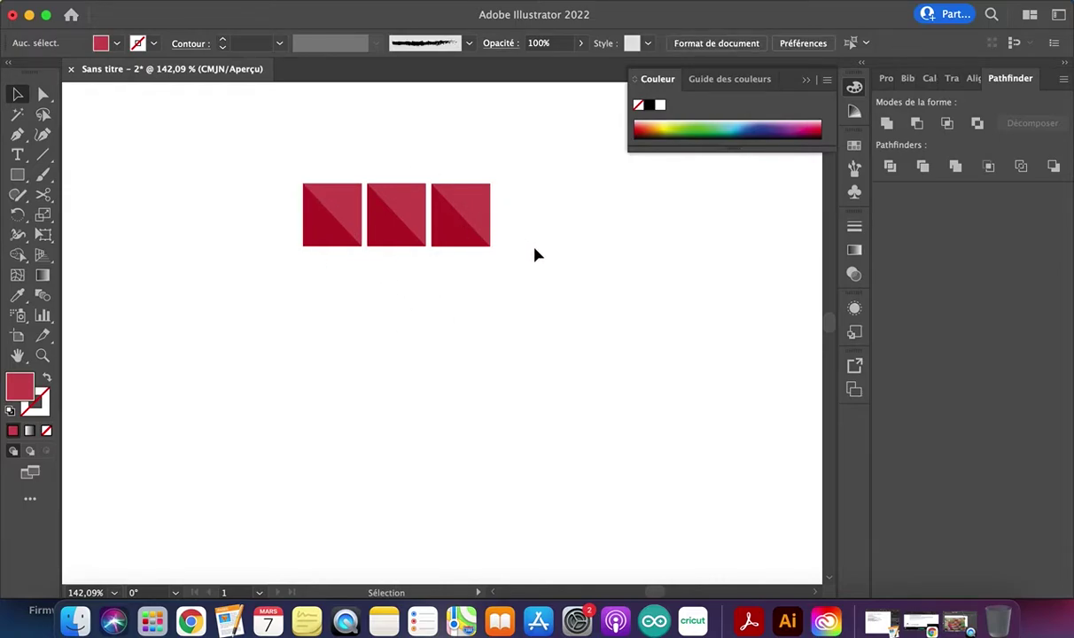
{"action": "left_click", "coordinate": [396, 207]}
{"action": "left_click", "coordinate": [484, 220]}
{"action": "left_click", "coordinate": [565, 256]}
{"action": "left_click_drag", "start_coordinate": [499, 268], "coordinate": [251, 140]}
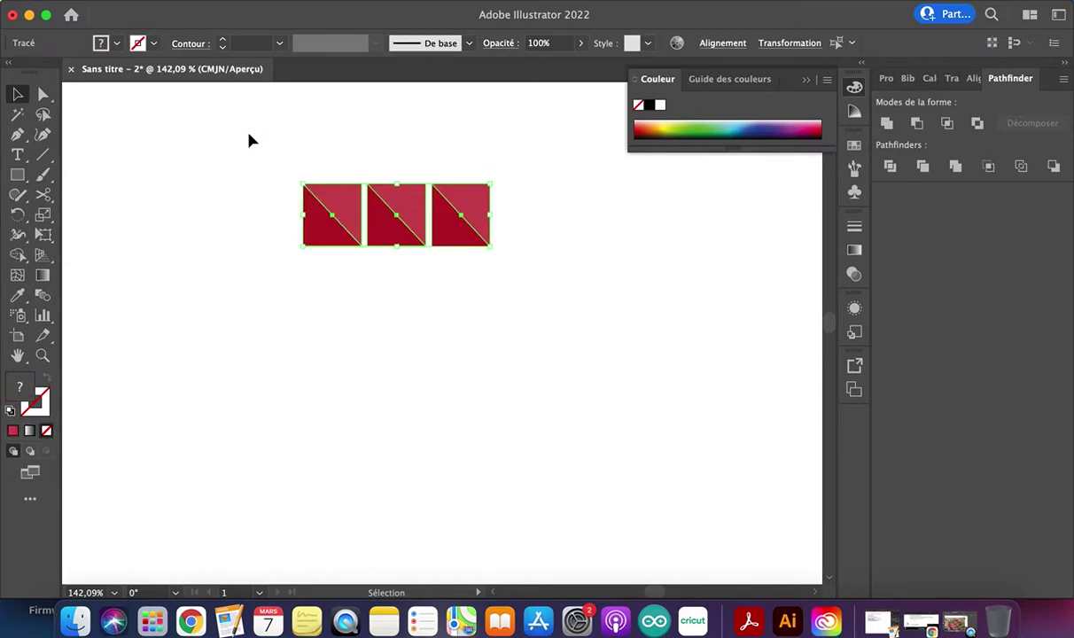
{"action": "left_click", "coordinate": [567, 264]}
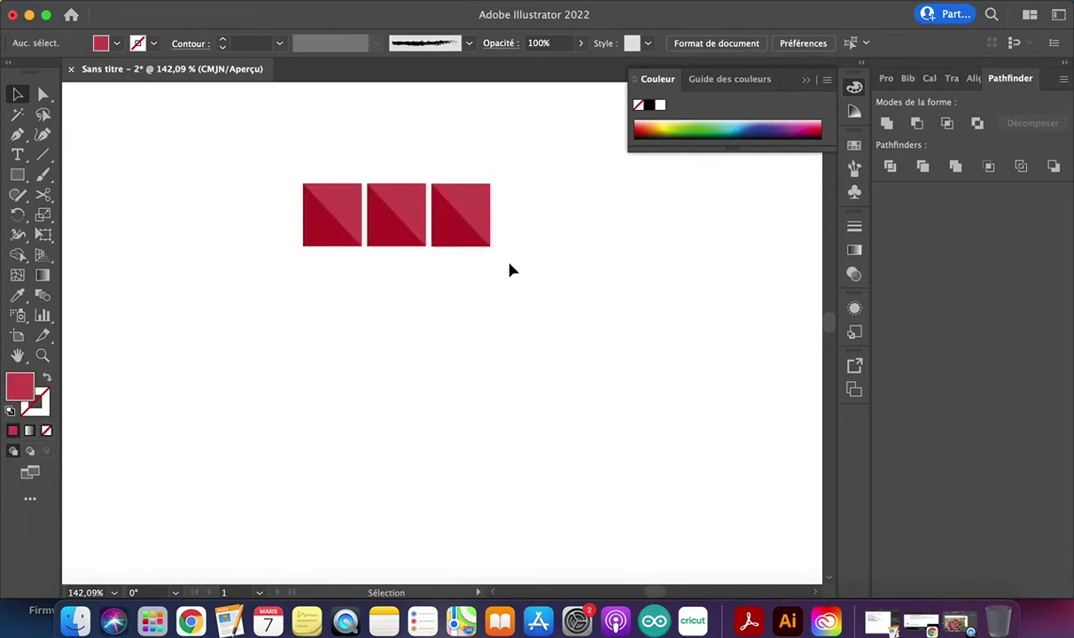
{"action": "left_click_drag", "start_coordinate": [516, 266], "coordinate": [304, 175]}
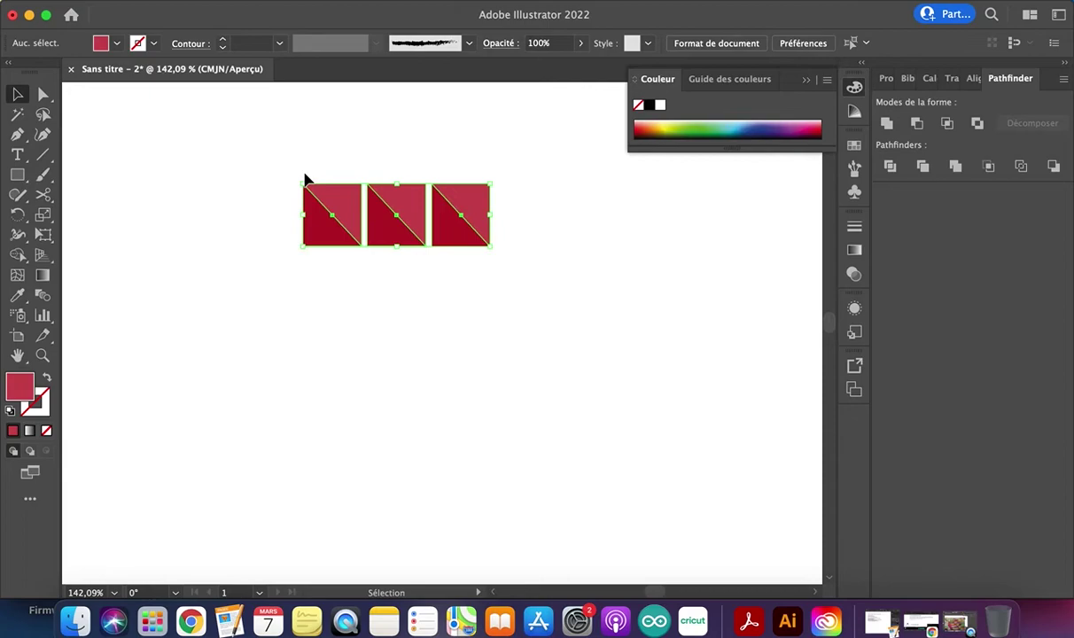
{"action": "left_click", "coordinate": [493, 272]}
{"action": "left_click_drag", "start_coordinate": [501, 264], "coordinate": [210, 120]}
{"action": "left_click", "coordinate": [496, 350]}
Try to distribute the spacing between the pieces of all three selected squares evenly in the horizontal direction
{"action": "left_click_drag", "start_coordinate": [515, 293], "coordinate": [288, 179]}
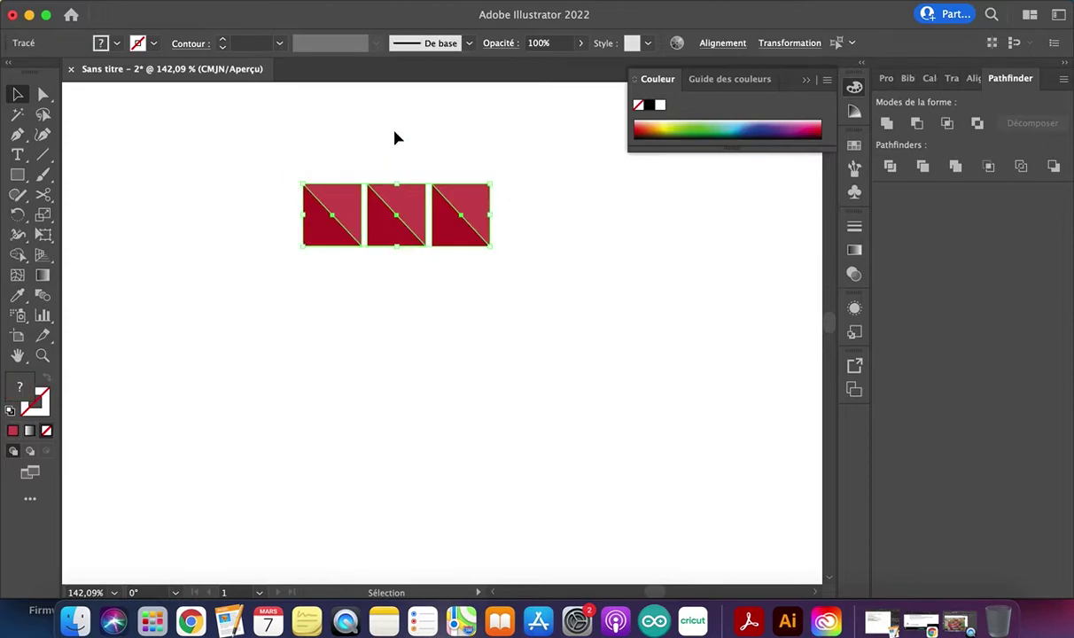
{"action": "left_click", "coordinate": [723, 44]}
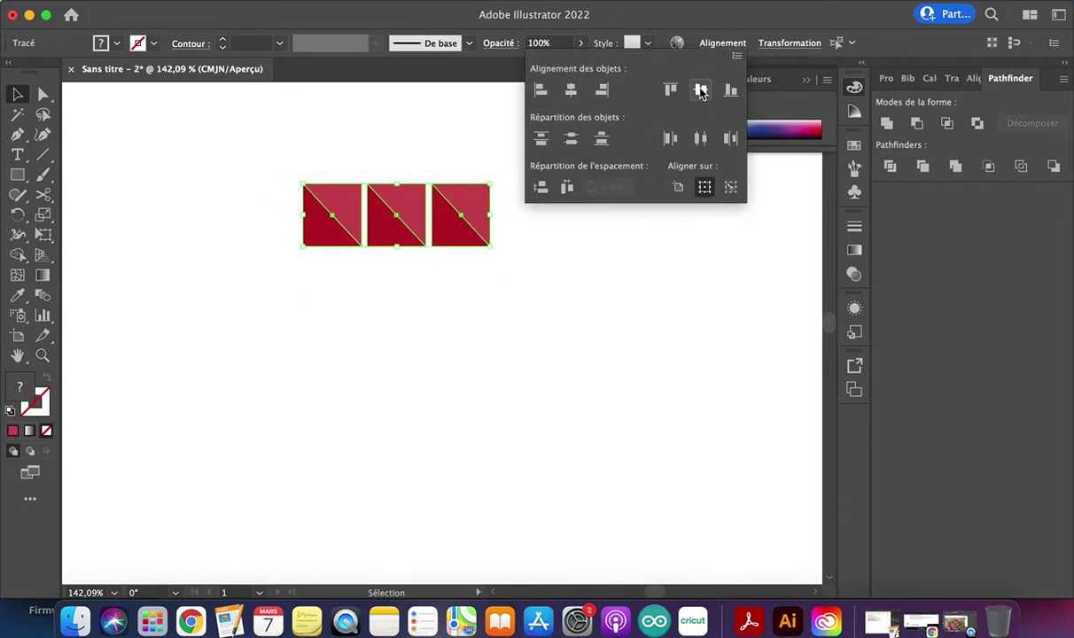
{"action": "left_click", "coordinate": [567, 188]}
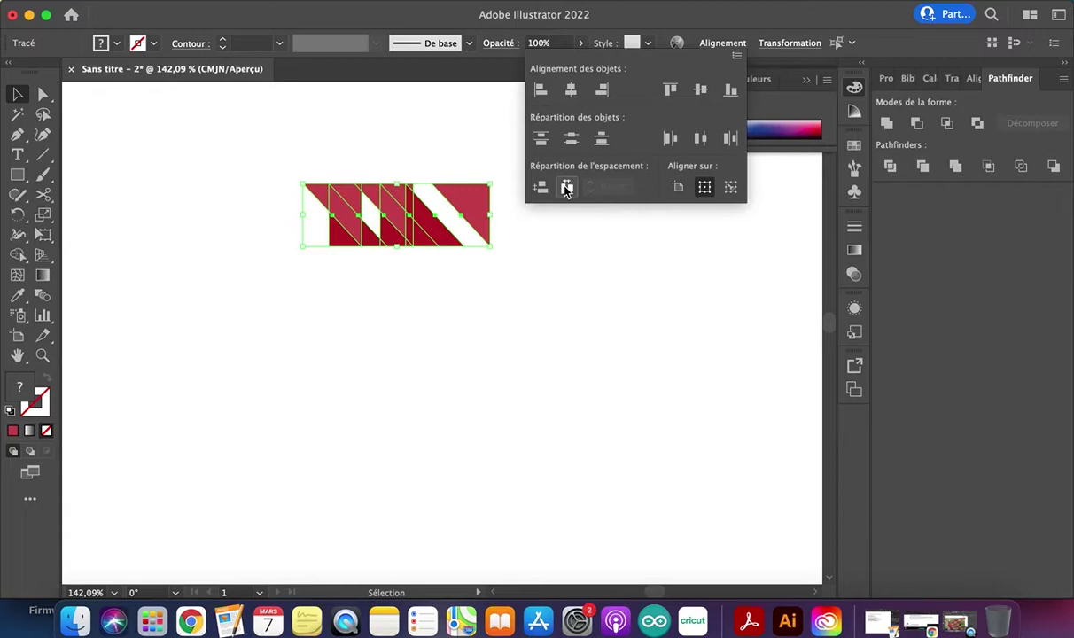
{"action": "key", "text": "super+z"}
Combine the two triangles of each of the three red squares with the Pathfinder Merge (Fusion) operation, one square at a time
{"action": "left_click", "coordinate": [511, 268]}
{"action": "left_click", "coordinate": [456, 188]}
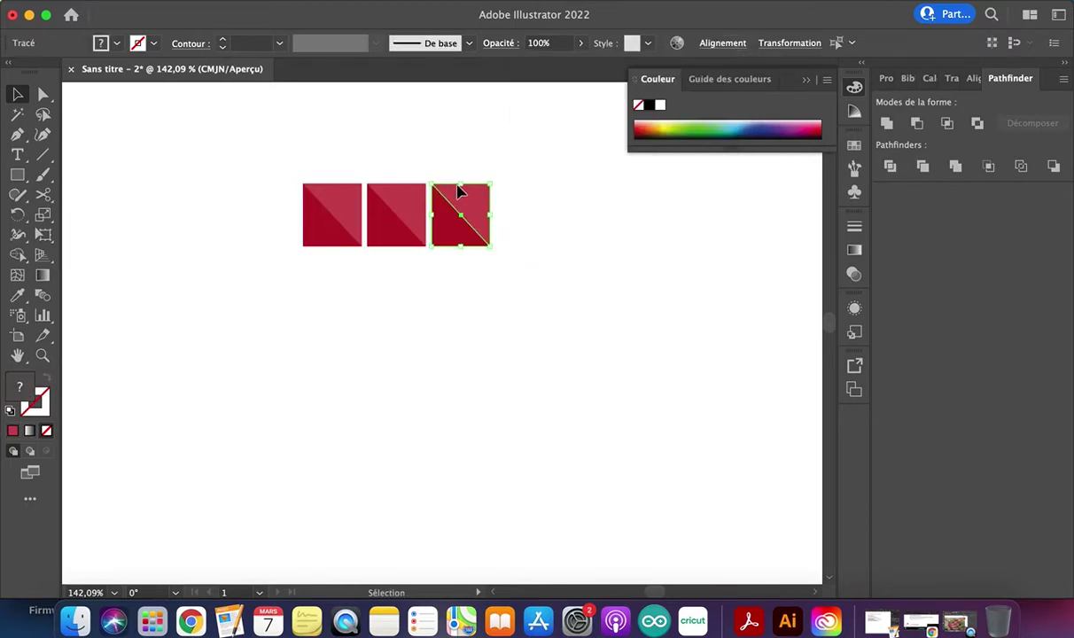
{"action": "left_click", "coordinate": [955, 166]}
{"action": "left_click", "coordinate": [468, 312]}
{"action": "left_click", "coordinate": [395, 201]}
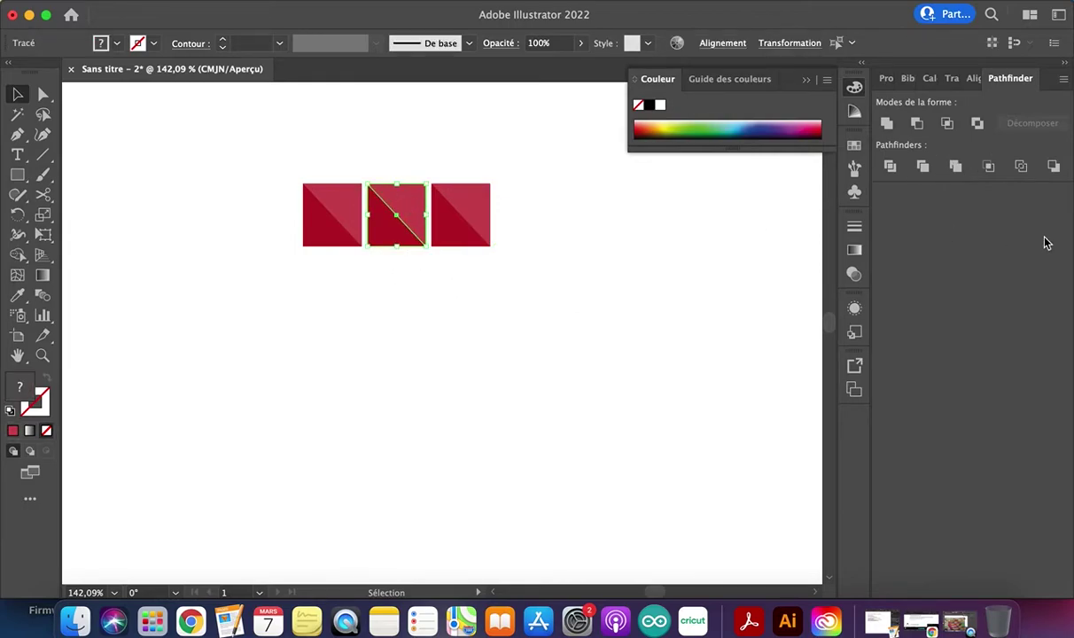
{"action": "left_click", "coordinate": [955, 167]}
{"action": "left_click", "coordinate": [372, 292]}
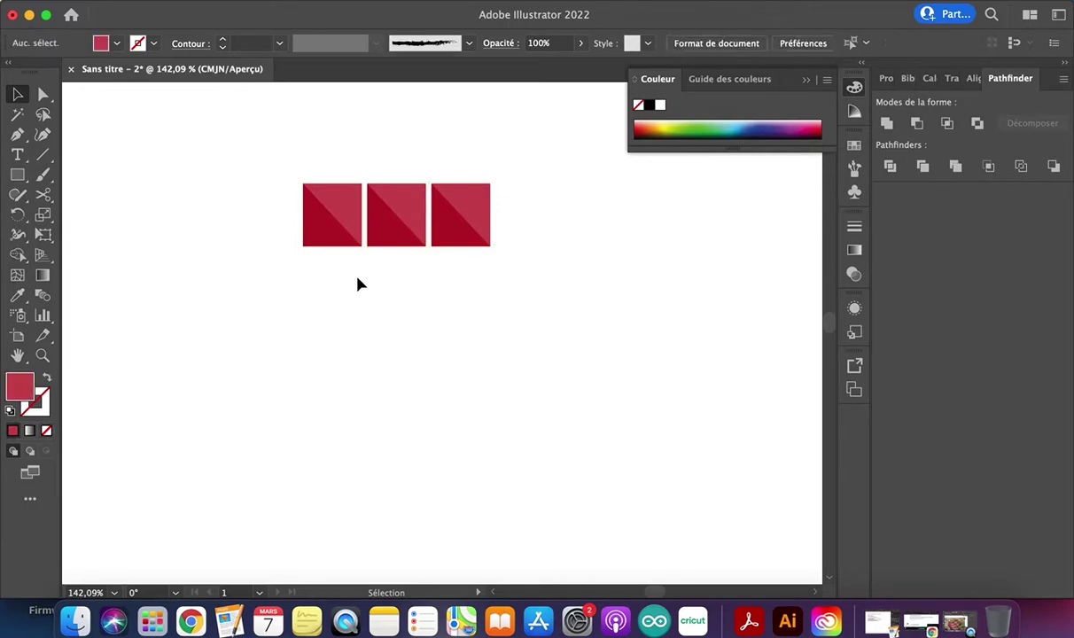
{"action": "left_click", "coordinate": [318, 190]}
{"action": "left_click", "coordinate": [965, 173]}
{"action": "left_click", "coordinate": [538, 291]}
{"action": "left_click", "coordinate": [456, 206]}
{"action": "left_click", "coordinate": [555, 252]}
{"action": "double_click", "coordinate": [462, 207]}
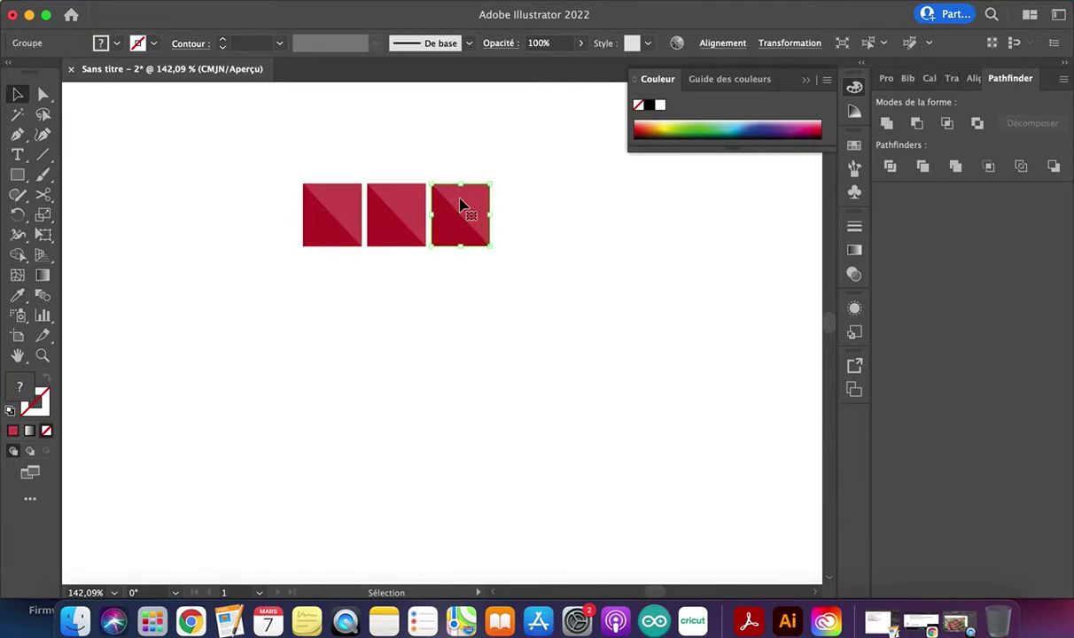
{"action": "left_click", "coordinate": [473, 210]}
{"action": "double_click", "coordinate": [531, 248]}
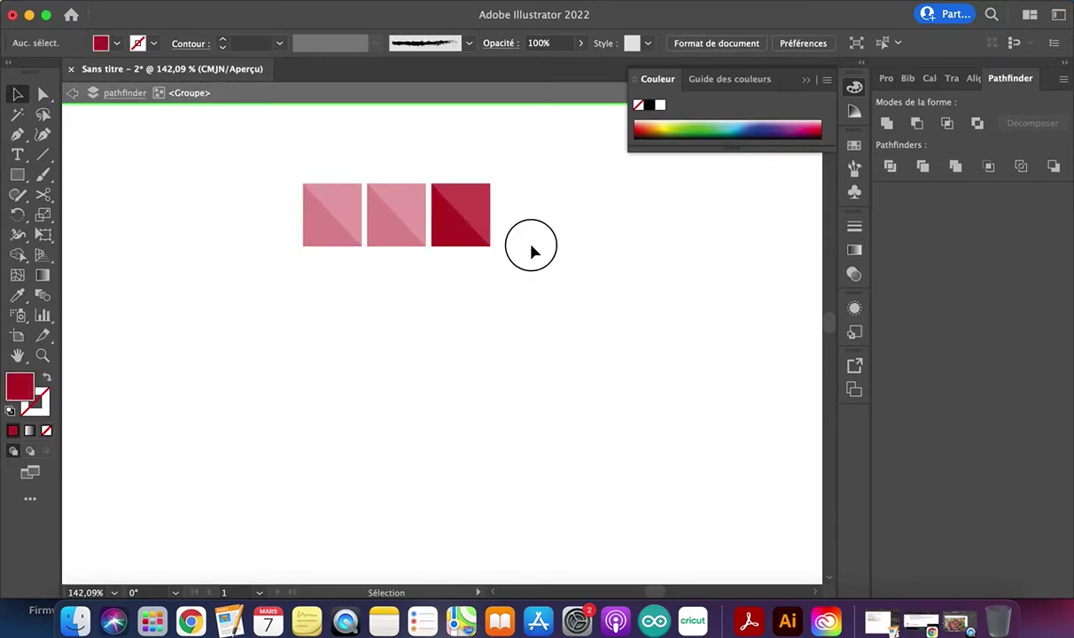
Duplicate the row of three squares twice straight downward at matching gaps to build a three-by-three grid
{"action": "left_click_drag", "start_coordinate": [525, 268], "coordinate": [273, 126]}
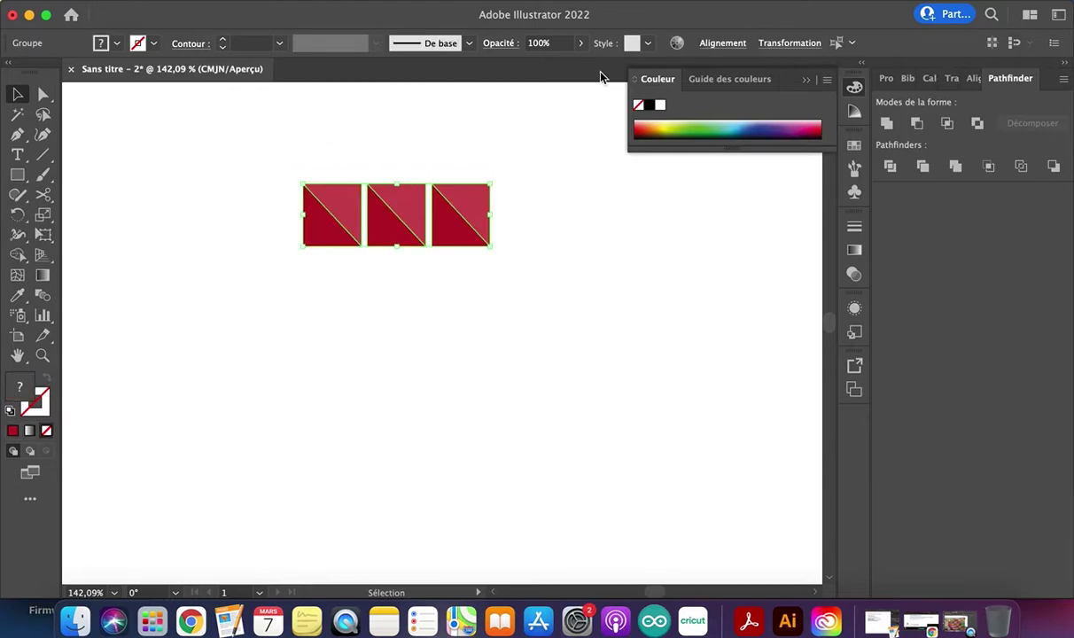
{"action": "left_click", "coordinate": [719, 44]}
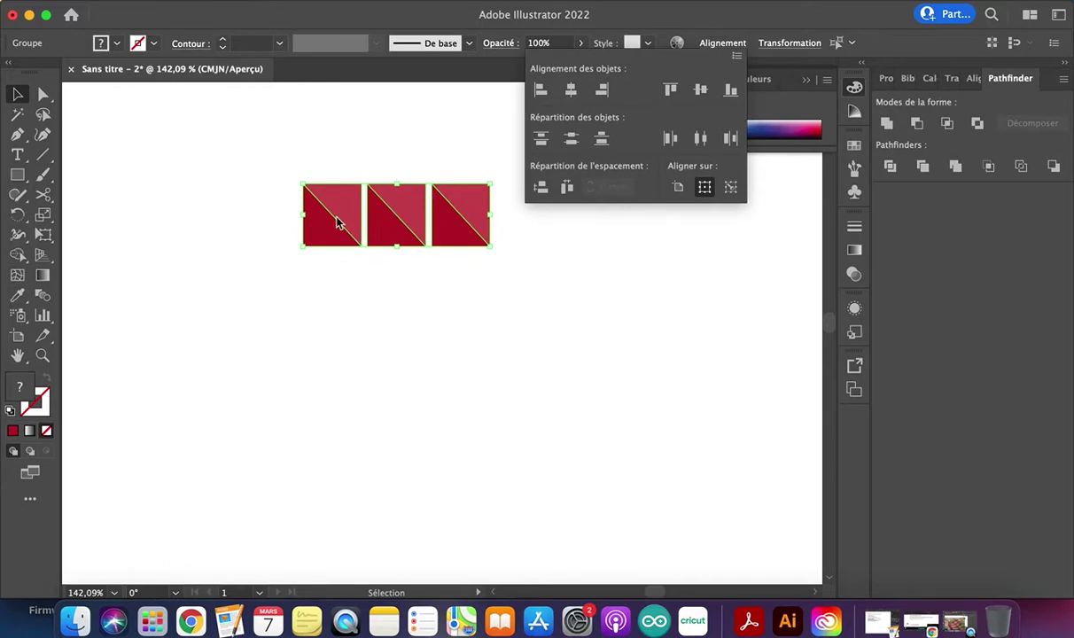
{"action": "left_click", "coordinate": [496, 293]}
{"action": "left_click", "coordinate": [523, 290]}
{"action": "left_click", "coordinate": [347, 232]}
{"action": "left_click_drag", "start_coordinate": [337, 214], "coordinate": [336, 278]}
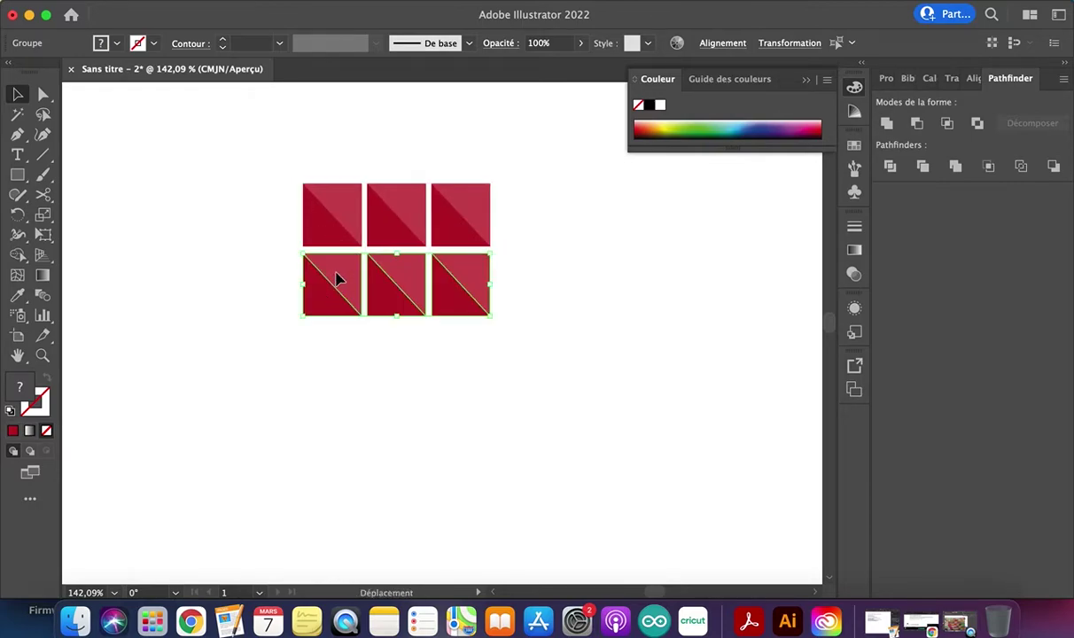
{"action": "left_click_drag", "start_coordinate": [529, 324], "coordinate": [318, 205]}
{"action": "left_click", "coordinate": [577, 283]}
{"action": "left_click_drag", "start_coordinate": [299, 286], "coordinate": [299, 355]}
{"action": "left_click", "coordinate": [589, 305]}
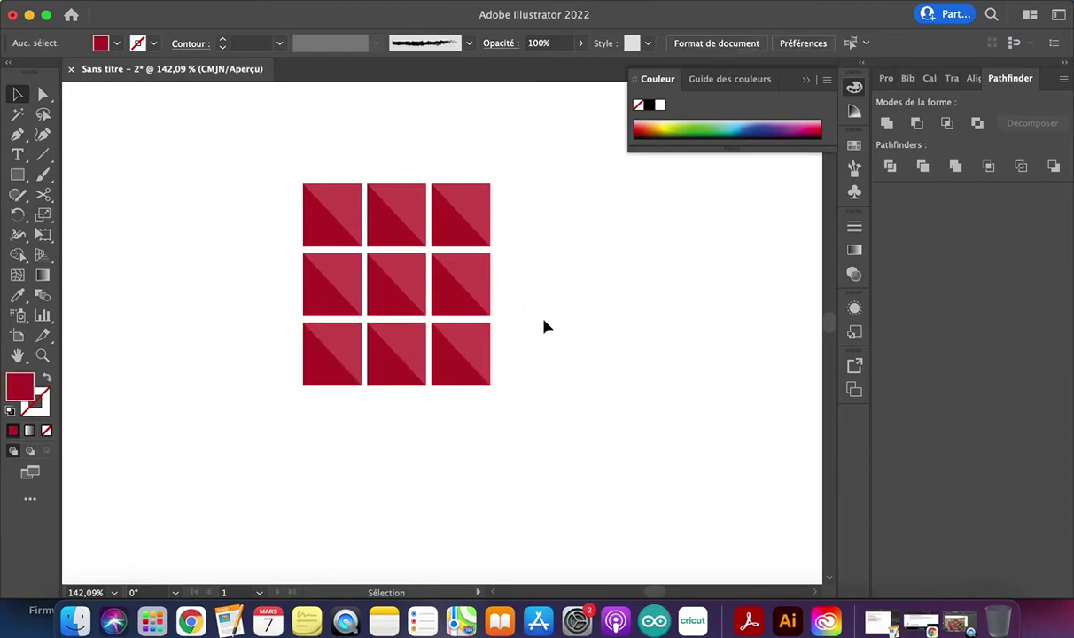
Display the colour swatches and group all nine squares of the grid into a single object
{"action": "left_click_drag", "start_coordinate": [536, 409], "coordinate": [220, 176]}
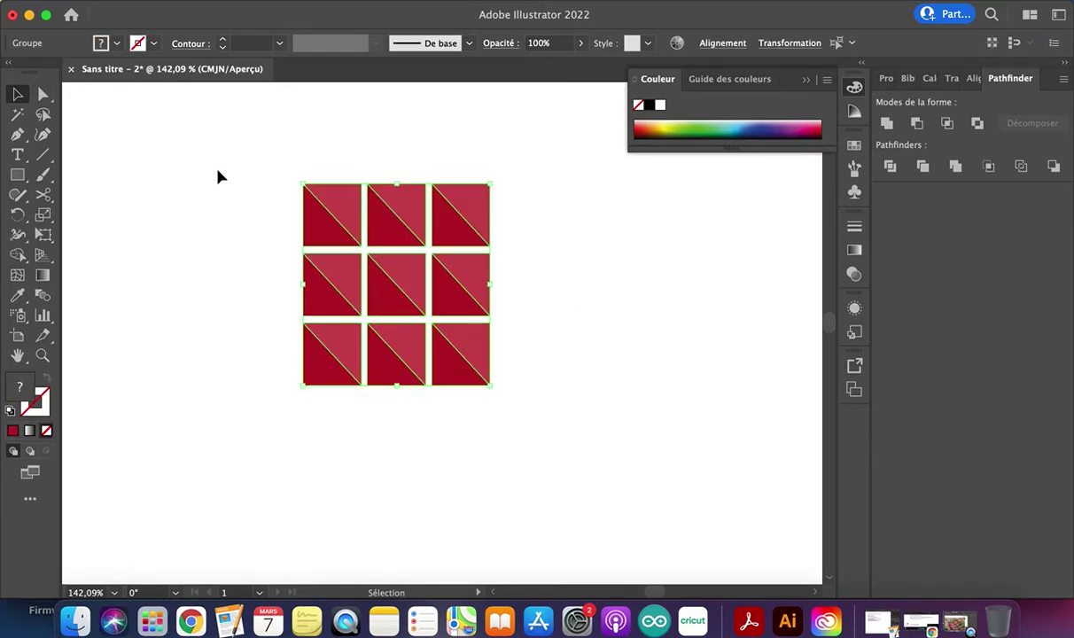
{"action": "left_click", "coordinate": [615, 233]}
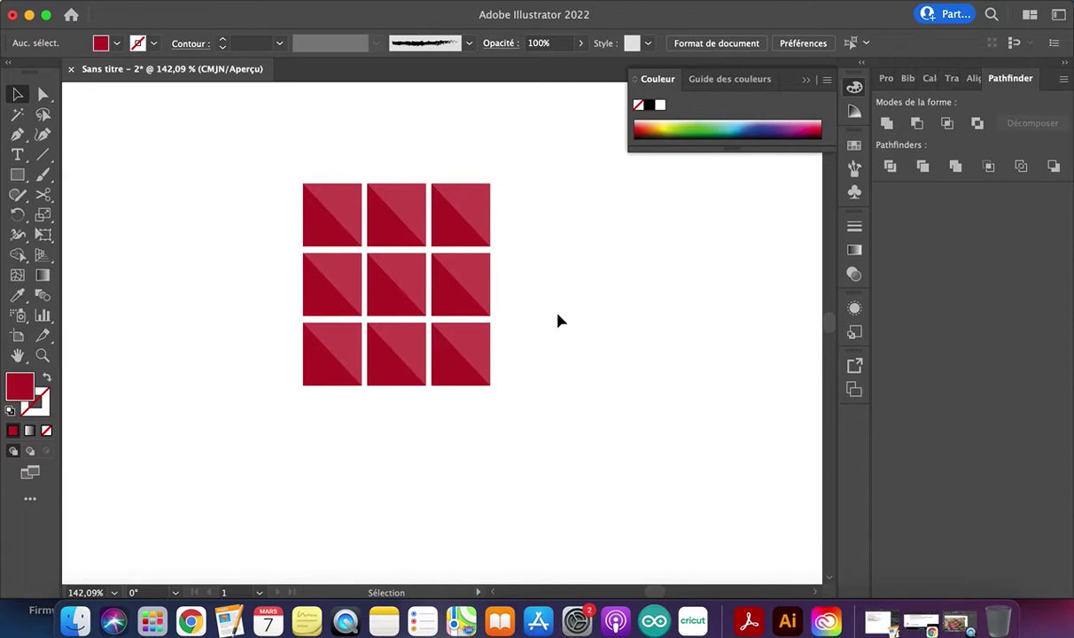
{"action": "left_click", "coordinate": [853, 148]}
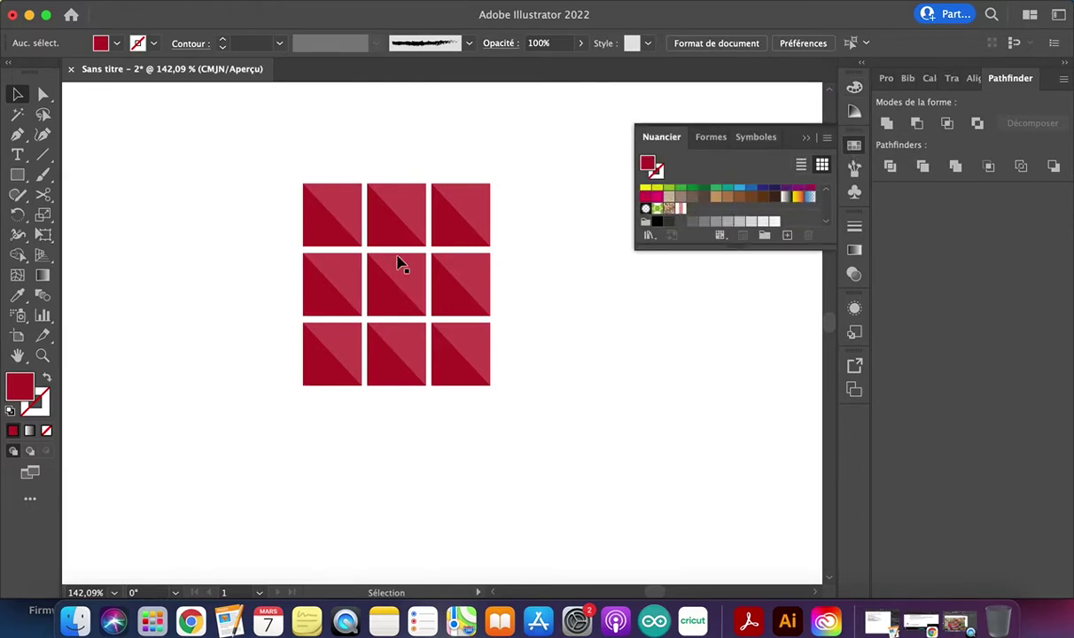
{"action": "left_click_drag", "start_coordinate": [260, 145], "coordinate": [544, 414]}
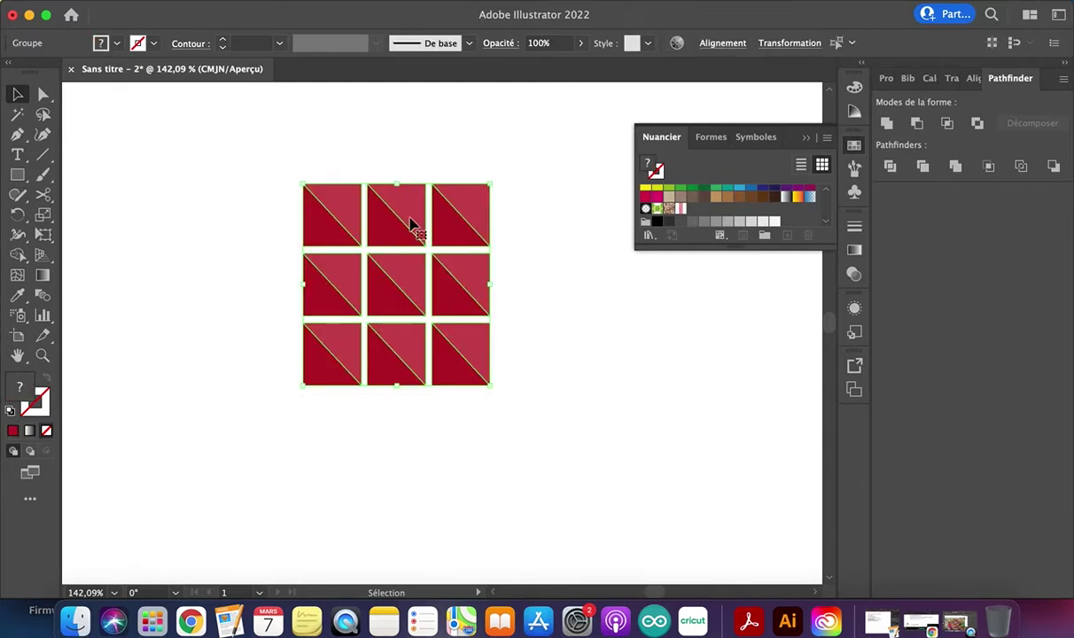
{"action": "left_click_drag", "start_coordinate": [391, 213], "coordinate": [398, 225]}
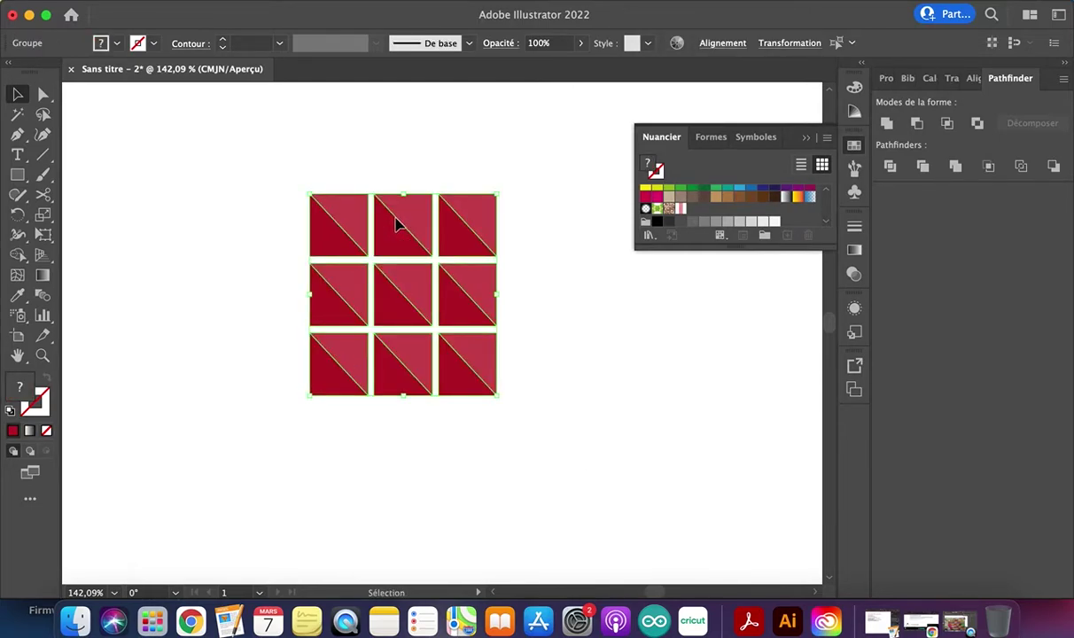
{"action": "right_click", "coordinate": [398, 225]}
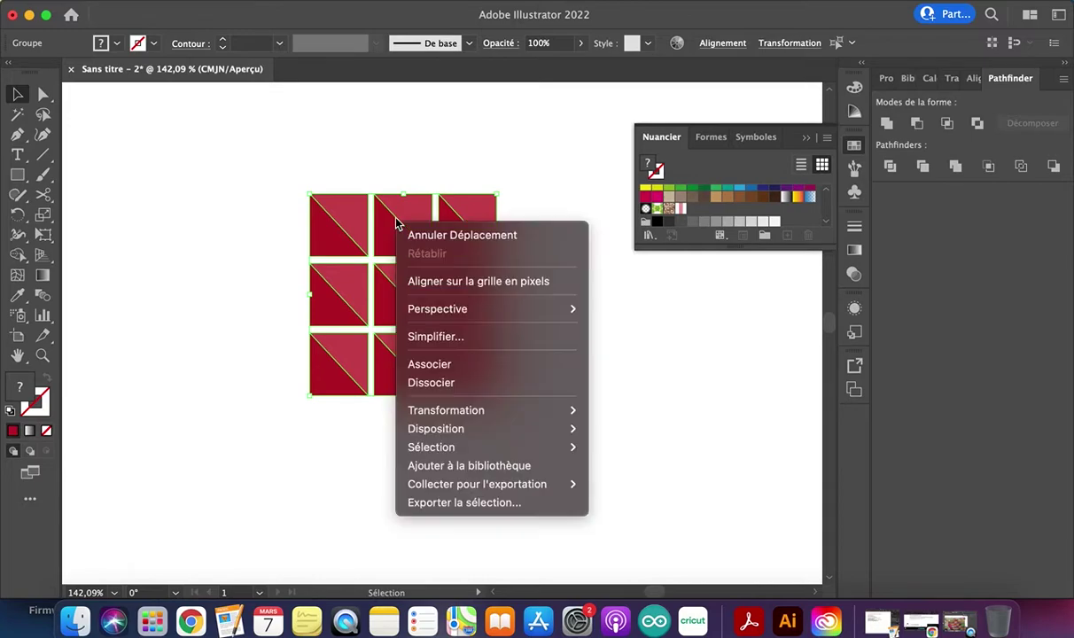
{"action": "left_click", "coordinate": [424, 365]}
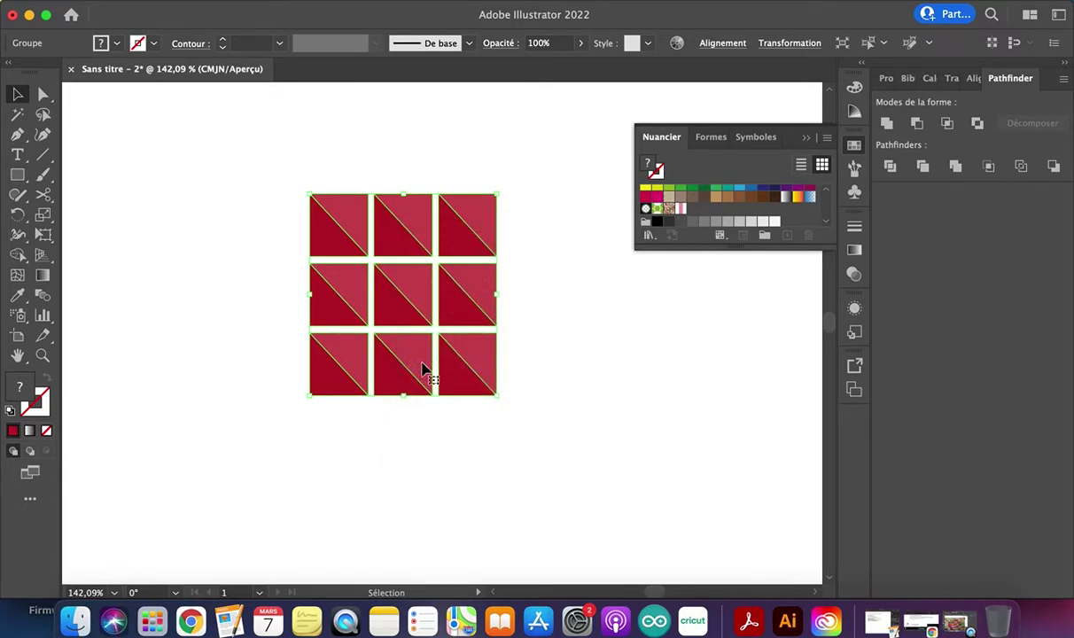
{"action": "left_click", "coordinate": [542, 347]}
{"action": "left_click", "coordinate": [483, 285]}
{"action": "left_click", "coordinate": [537, 330]}
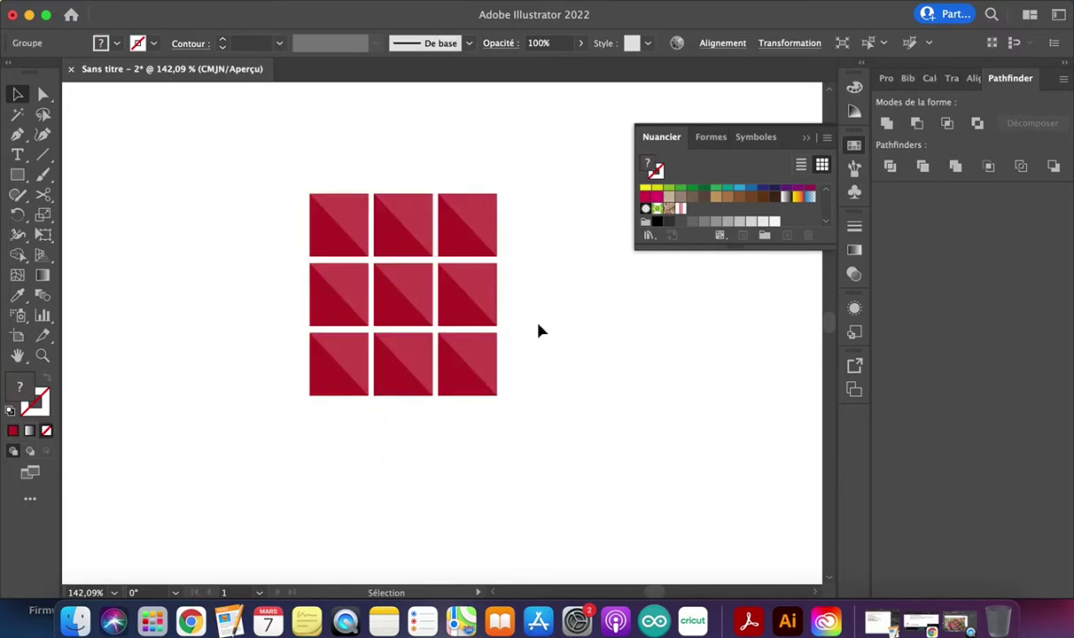
{"action": "left_click", "coordinate": [486, 297]}
{"action": "left_click", "coordinate": [494, 328]}
{"action": "left_click", "coordinate": [494, 333]}
{"action": "left_click", "coordinate": [547, 350]}
{"action": "left_click", "coordinate": [473, 310]}
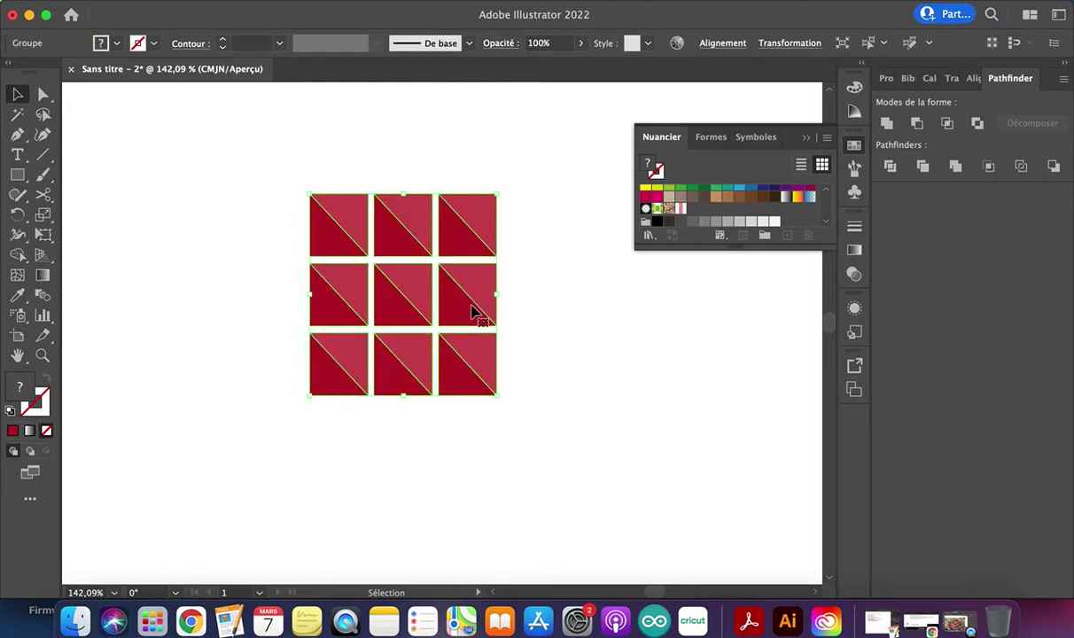
{"action": "right_click", "coordinate": [472, 310]}
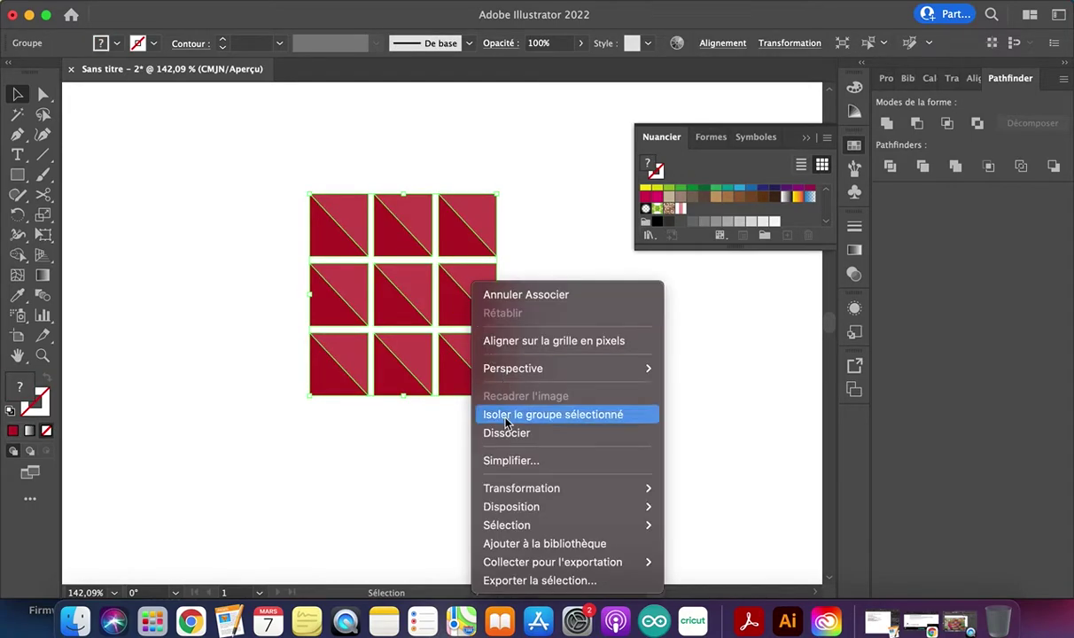
{"action": "left_click", "coordinate": [450, 433]}
{"action": "left_click", "coordinate": [567, 409]}
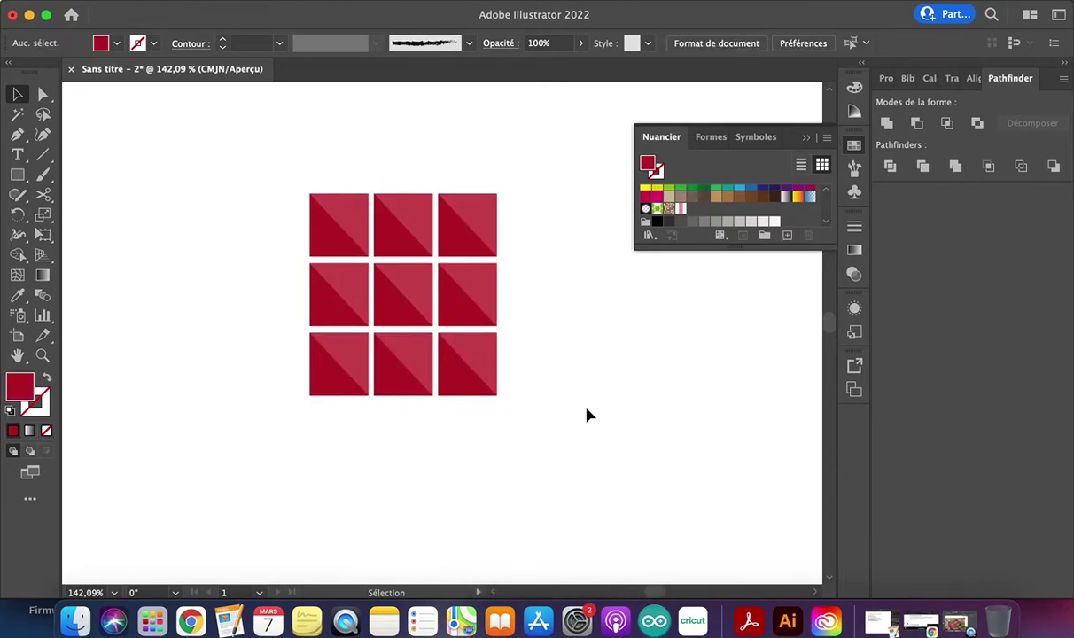
{"action": "left_click", "coordinate": [467, 369]}
{"action": "left_click", "coordinate": [536, 400]}
{"action": "left_click_drag", "start_coordinate": [535, 400], "coordinate": [291, 189]}
{"action": "key", "text": "a"}
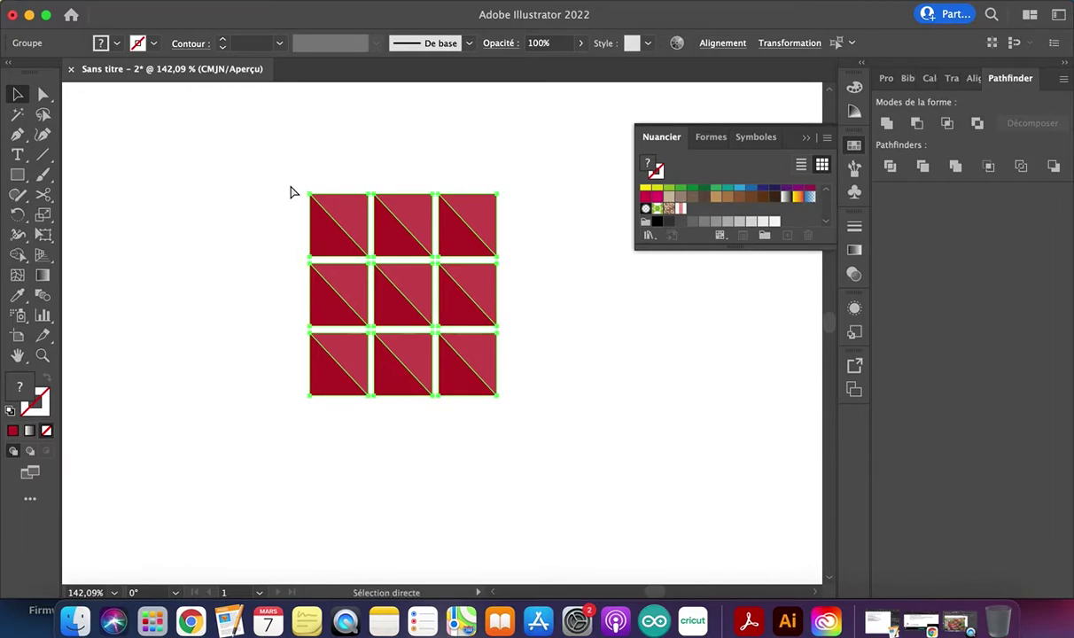
{"action": "key", "text": "v"}
{"action": "left_click", "coordinate": [516, 314]}
Add the grouped three-by-three grid to the swatches as a new pattern and deselect the artwork
{"action": "left_click", "coordinate": [446, 297]}
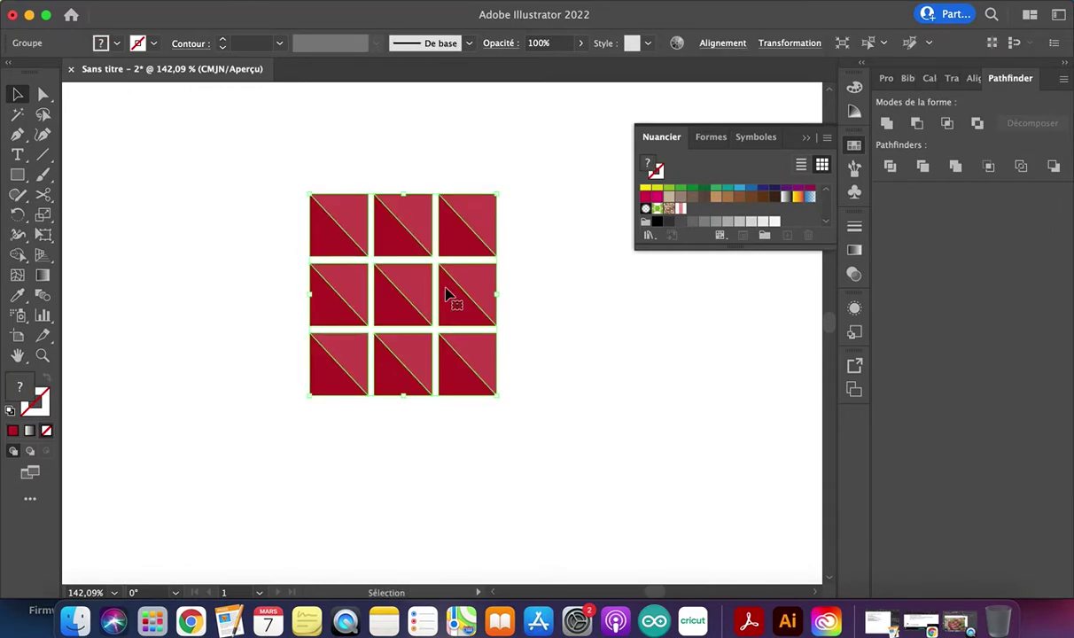
{"action": "left_click_drag", "start_coordinate": [445, 297], "coordinate": [692, 216]}
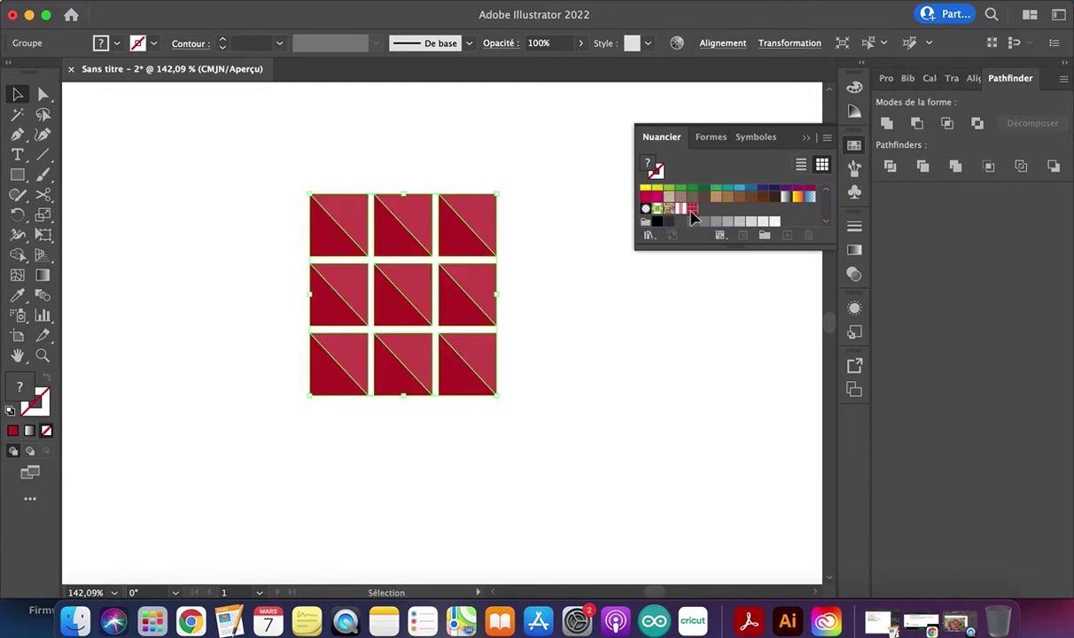
{"action": "left_click", "coordinate": [626, 381]}
Open the new red grid pattern swatch for editing and inspect how its repeated tiles join
{"action": "scroll", "coordinate": [627, 381], "scroll_direction": "down", "scroll_amount": 3}
{"action": "scroll", "coordinate": [456, 349], "scroll_direction": "down", "scroll_amount": 2}
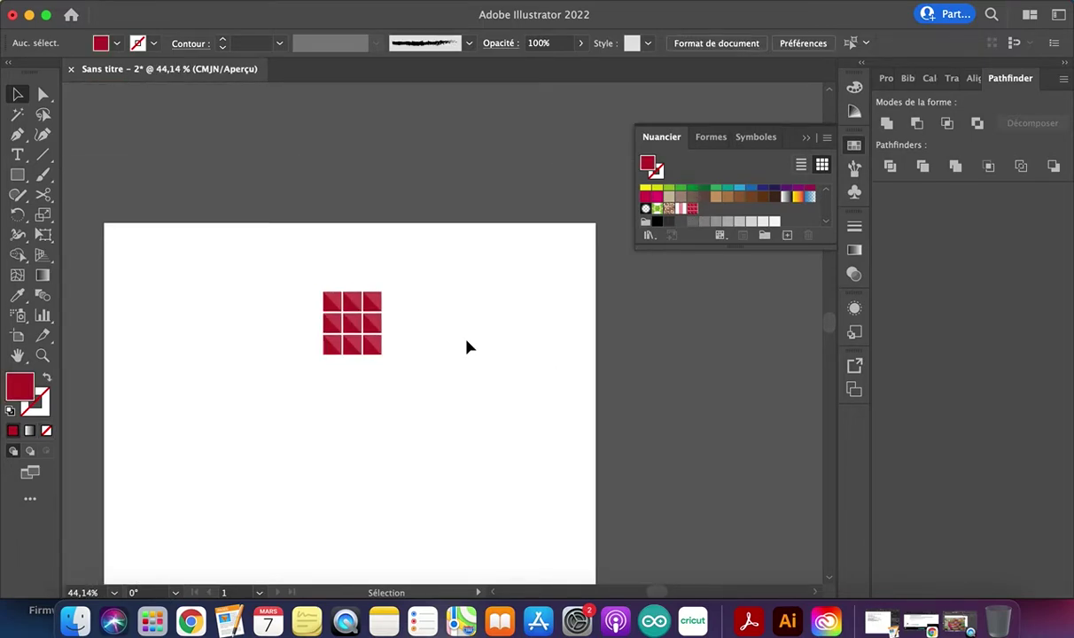
{"action": "left_click", "coordinate": [691, 210]}
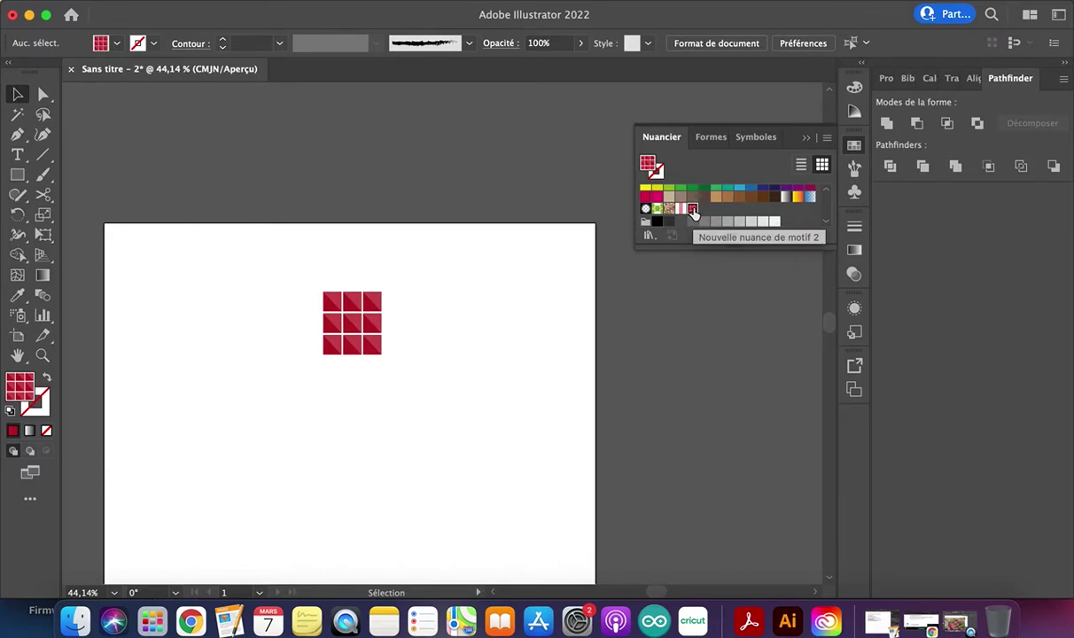
{"action": "double_click", "coordinate": [692, 210]}
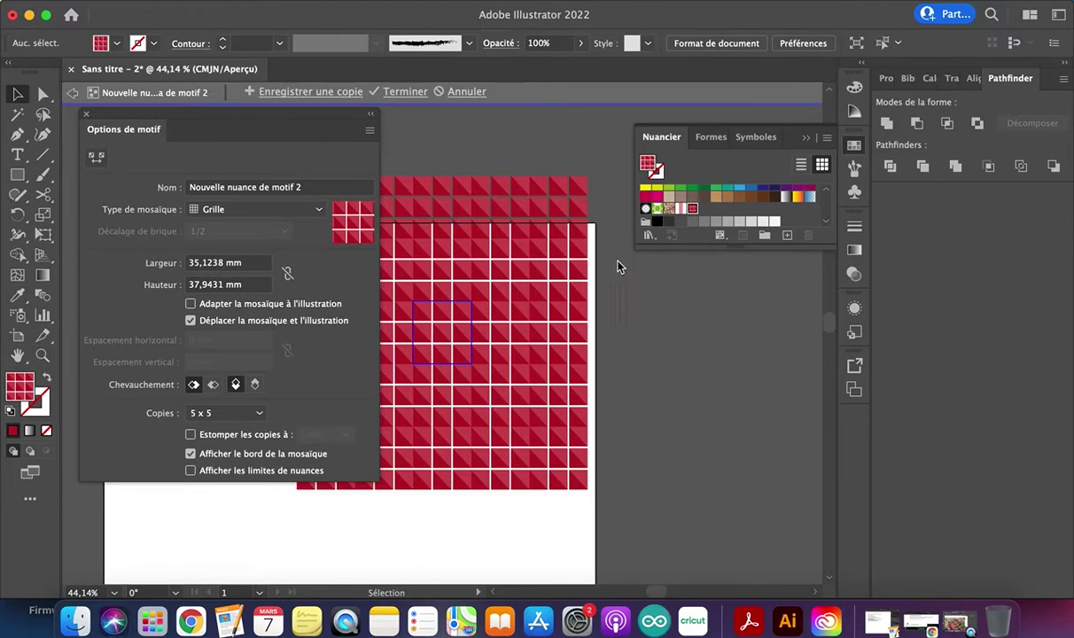
{"action": "scroll", "coordinate": [427, 319], "scroll_direction": "up", "scroll_amount": 5}
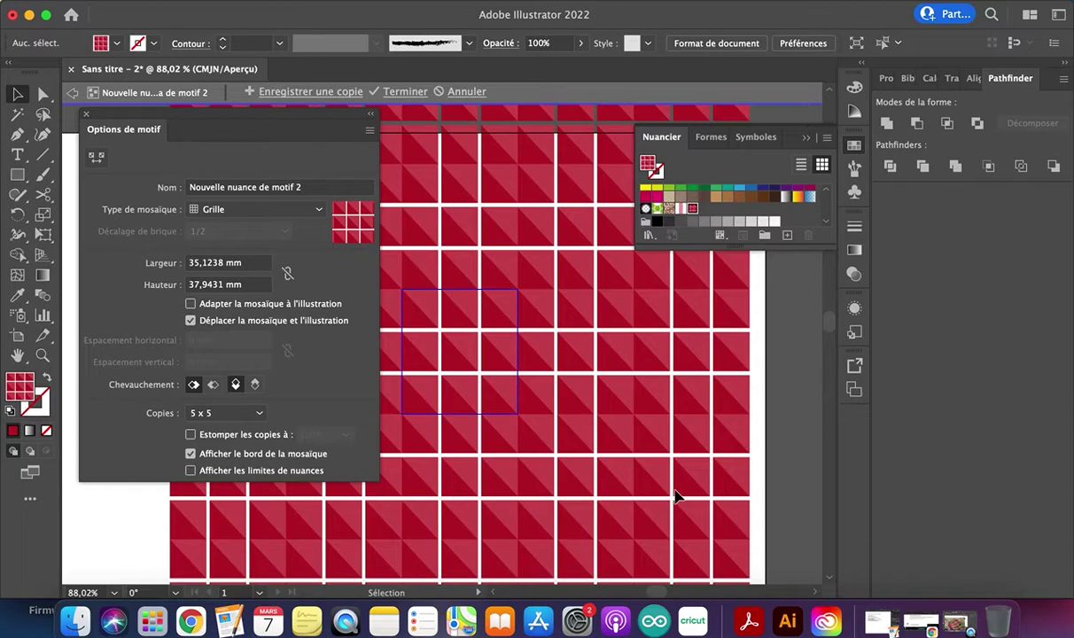
{"action": "scroll", "coordinate": [559, 455], "scroll_direction": "down", "scroll_amount": 5}
{"action": "scroll", "coordinate": [559, 455], "scroll_direction": "left", "scroll_amount": 5}
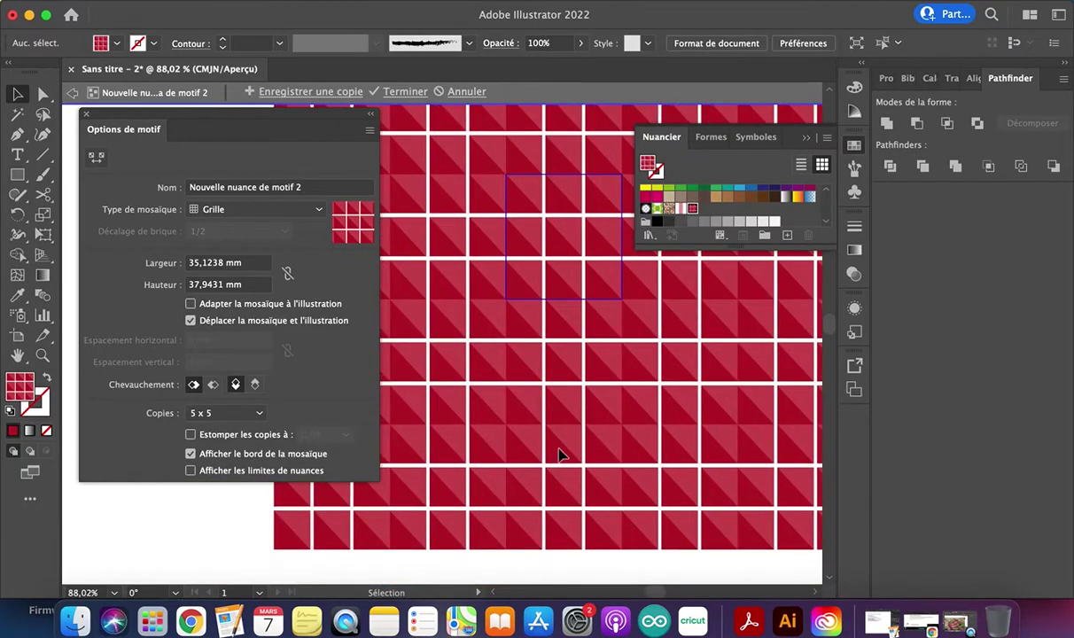
{"action": "scroll", "coordinate": [523, 394], "scroll_direction": "up", "scroll_amount": 4}
{"action": "scroll", "coordinate": [523, 394], "scroll_direction": "right", "scroll_amount": 2}
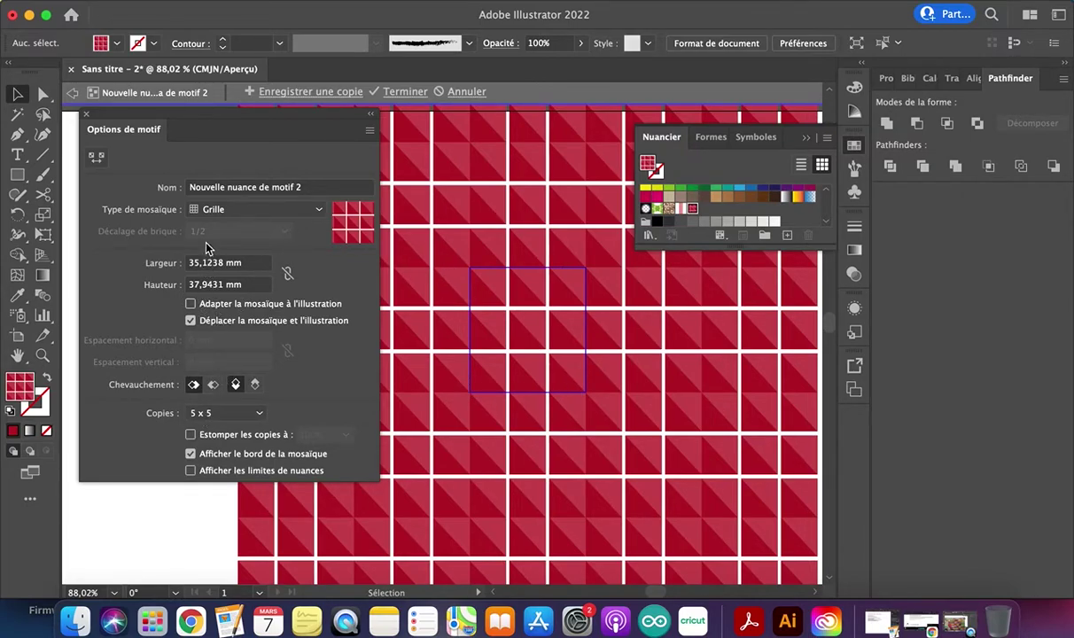
Fit the pattern tile to the artwork with 1 mm horizontal and 1 mm vertical spacing, and finish editing the pattern
{"action": "left_click", "coordinate": [190, 304]}
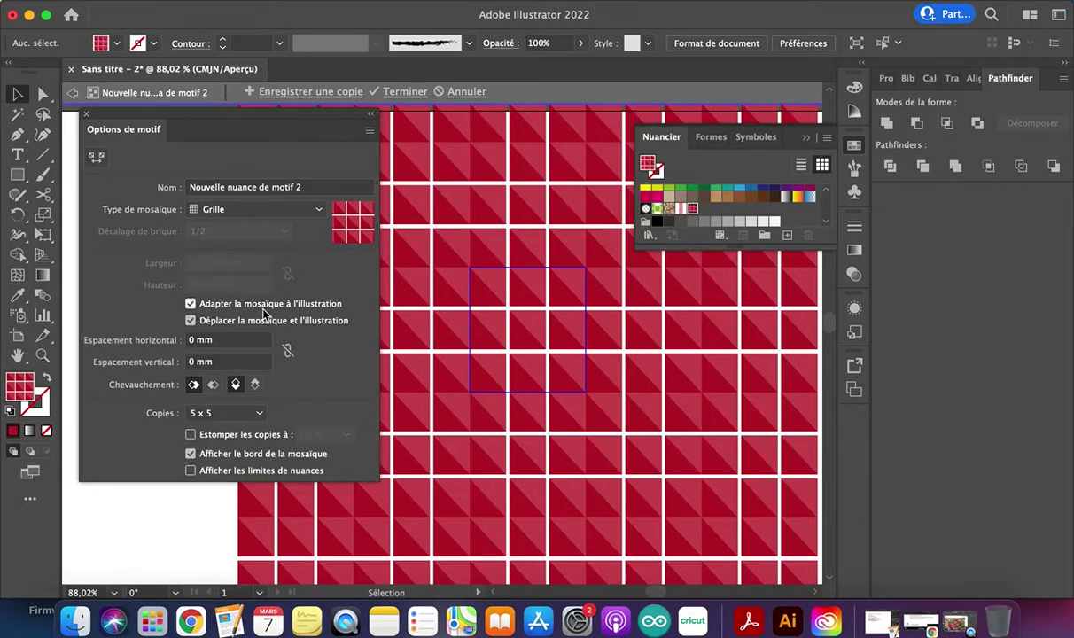
{"action": "left_click", "coordinate": [194, 342]}
{"action": "type", "text": "1"}
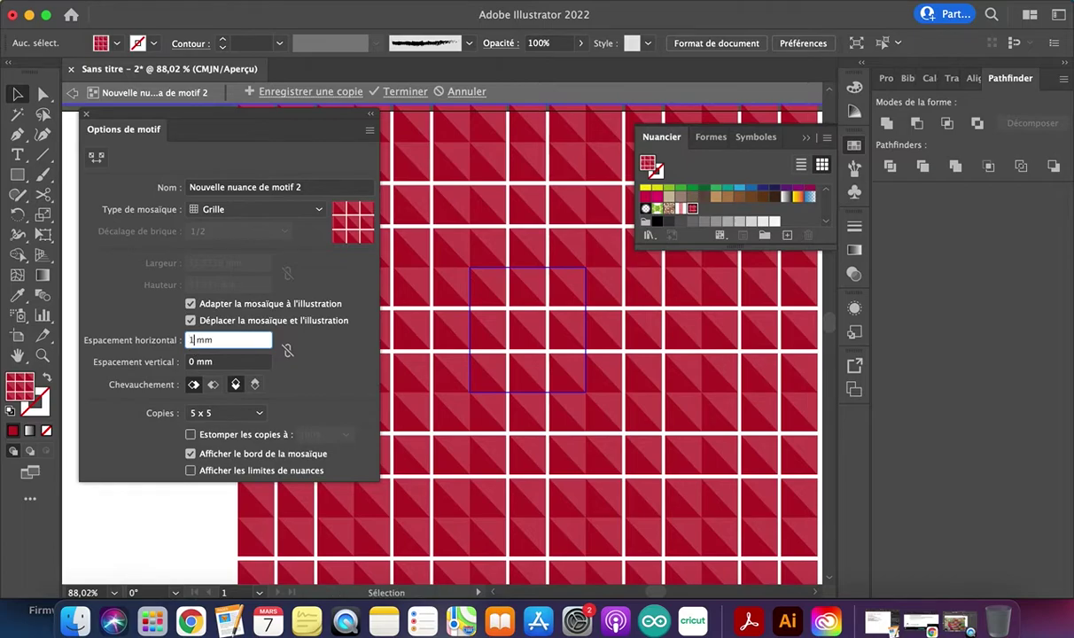
{"action": "left_click", "coordinate": [194, 362]}
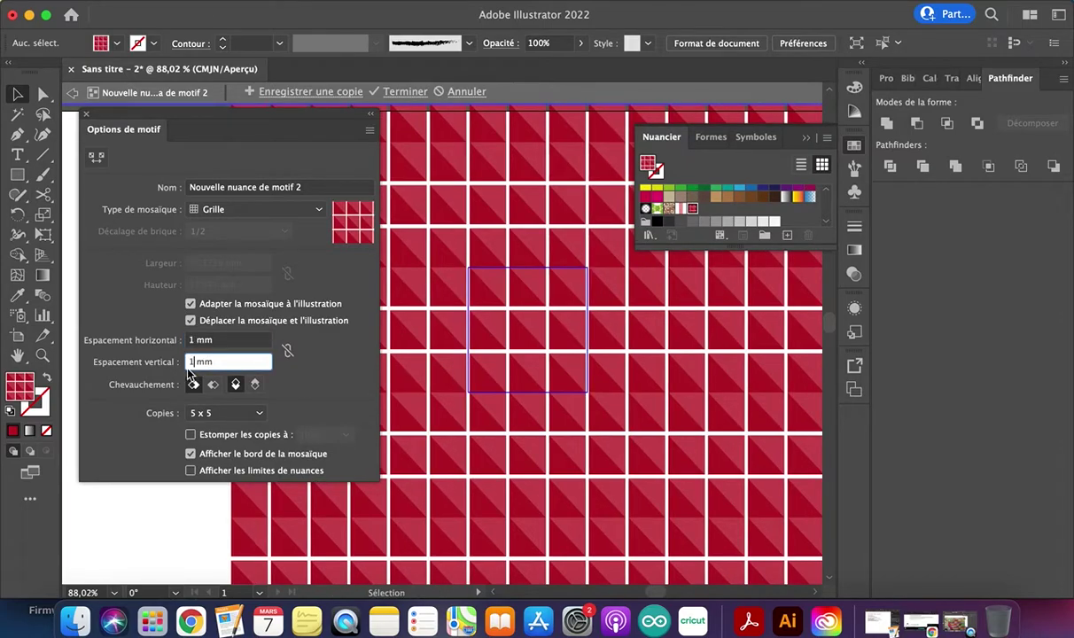
{"action": "type", "text": "1"}
{"action": "key", "text": "Return"}
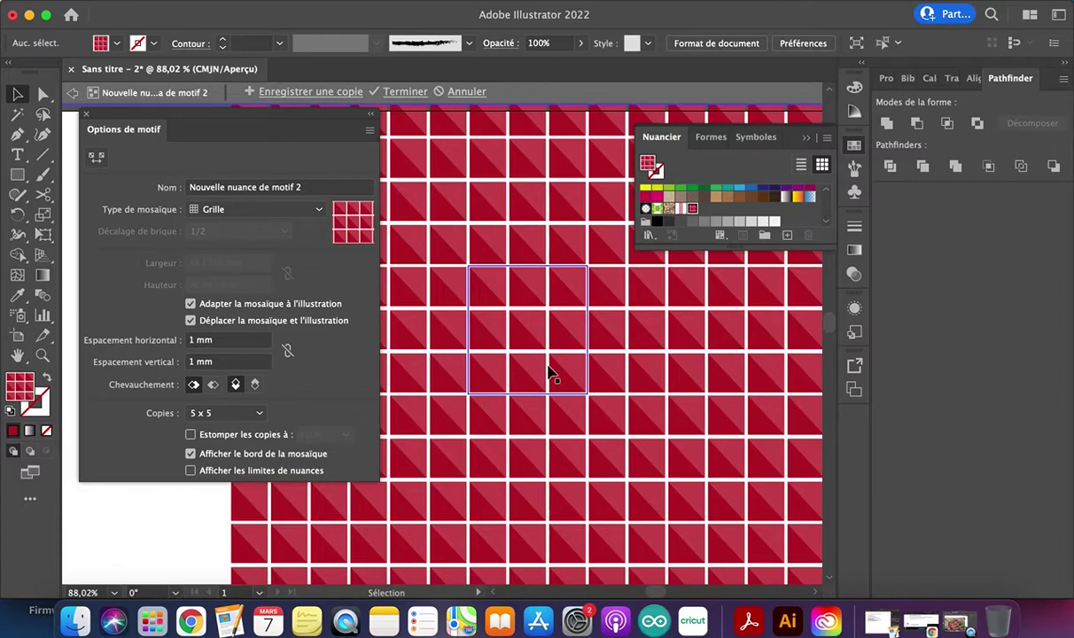
{"action": "scroll", "coordinate": [549, 372], "scroll_direction": "down", "scroll_amount": 5}
{"action": "scroll", "coordinate": [549, 372], "scroll_direction": "left", "scroll_amount": 2}
{"action": "scroll", "coordinate": [550, 372], "scroll_direction": "up", "scroll_amount": 1}
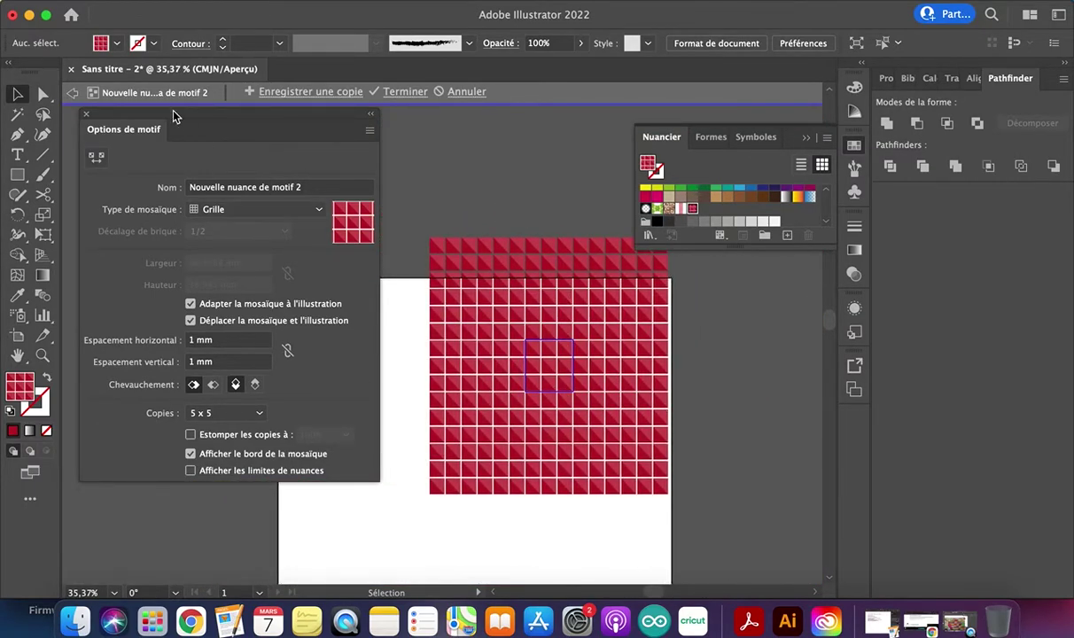
{"action": "left_click", "coordinate": [391, 91]}
{"action": "scroll", "coordinate": [544, 347], "scroll_direction": "down", "scroll_amount": 3}
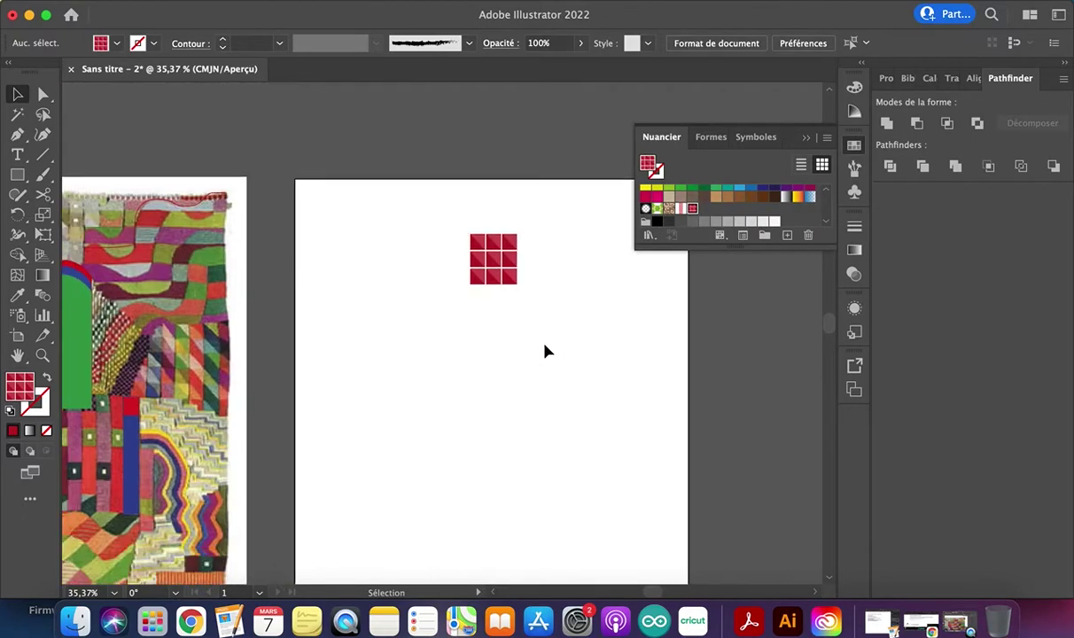
Draw a large rectangle filled with the red grid pattern beneath the small grid and shift it slightly lower on the artboard
{"action": "scroll", "coordinate": [551, 345], "scroll_direction": "down", "scroll_amount": 1}
{"action": "key", "text": "m"}
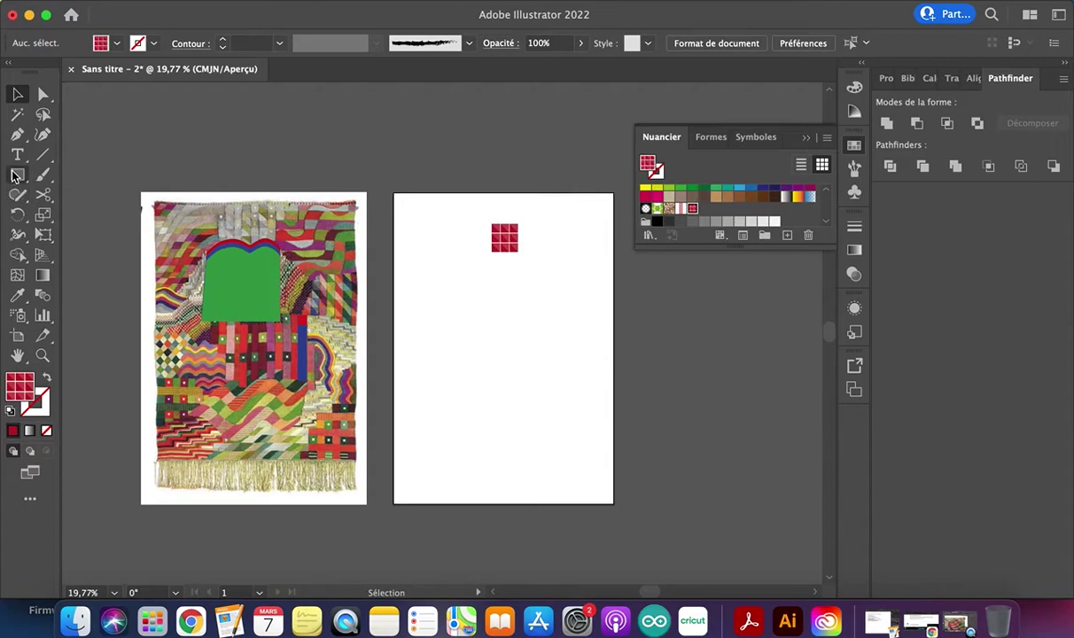
{"action": "mouse_move", "coordinate": [420, 273]}
{"action": "left_mouse_down"}
{"action": "mouse_move", "coordinate": [611, 463]}
{"action": "mouse_move", "coordinate": [590, 496]}
{"action": "mouse_move", "coordinate": [595, 462]}
{"action": "left_mouse_up"}
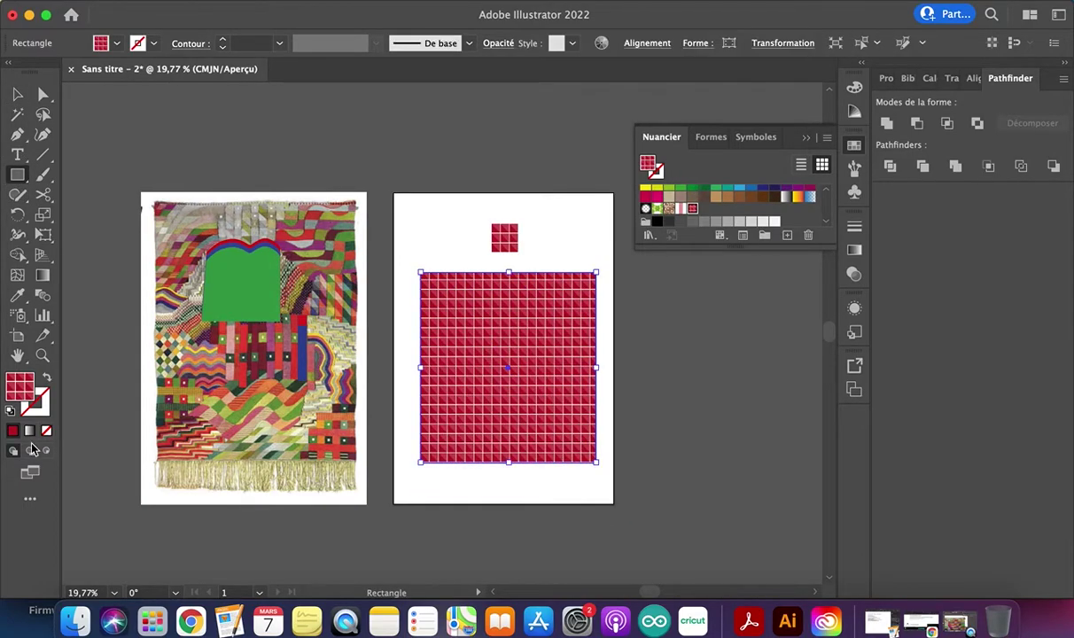
{"action": "left_click", "coordinate": [17, 94]}
{"action": "left_click", "coordinate": [701, 361]}
{"action": "left_click_drag", "start_coordinate": [567, 350], "coordinate": [555, 388]}
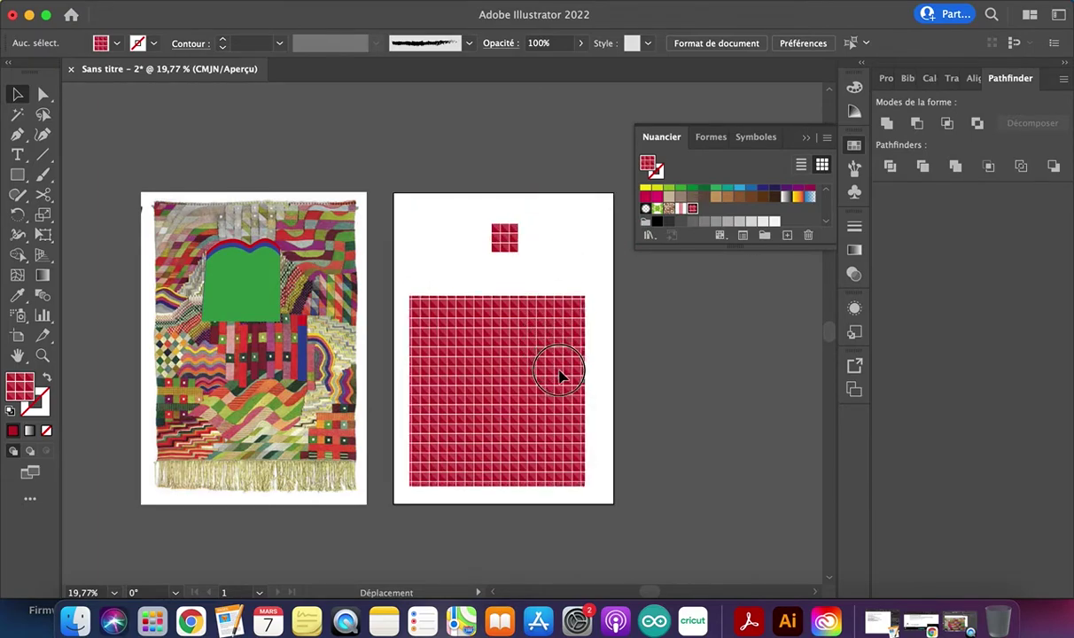
Draw a circle filled with the same red pattern beside the small grid, overlapping the artboard's upper-left corner, and deselect it
{"action": "left_click", "coordinate": [18, 175]}
{"action": "left_click_drag", "start_coordinate": [17, 175], "coordinate": [75, 210]}
{"action": "left_click_drag", "start_coordinate": [386, 177], "coordinate": [481, 275]}
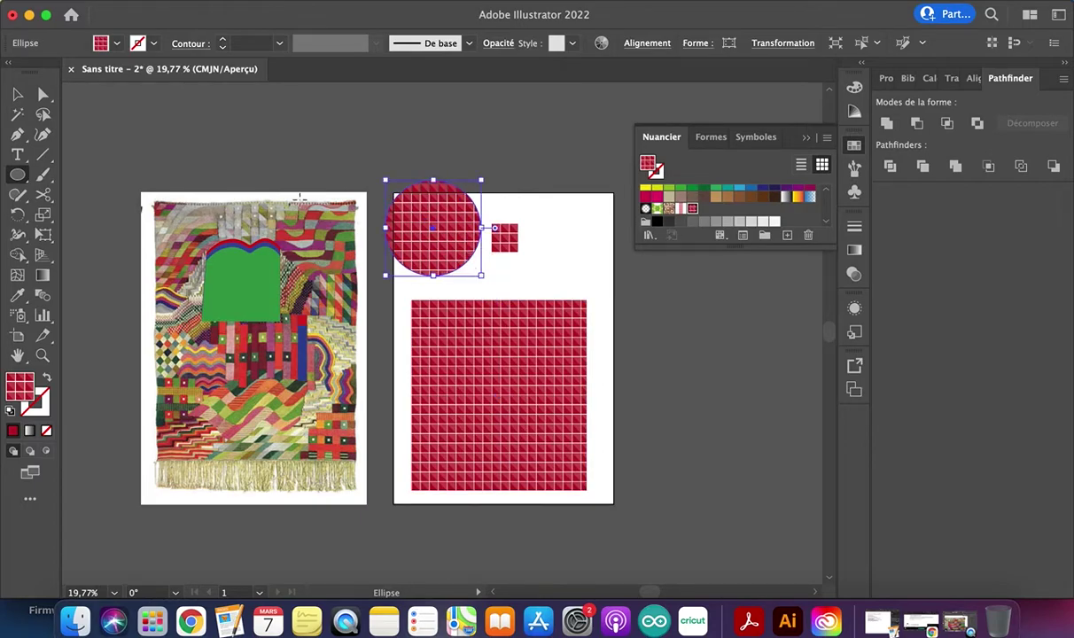
{"action": "left_click", "coordinate": [19, 97]}
{"action": "left_click", "coordinate": [297, 149]}
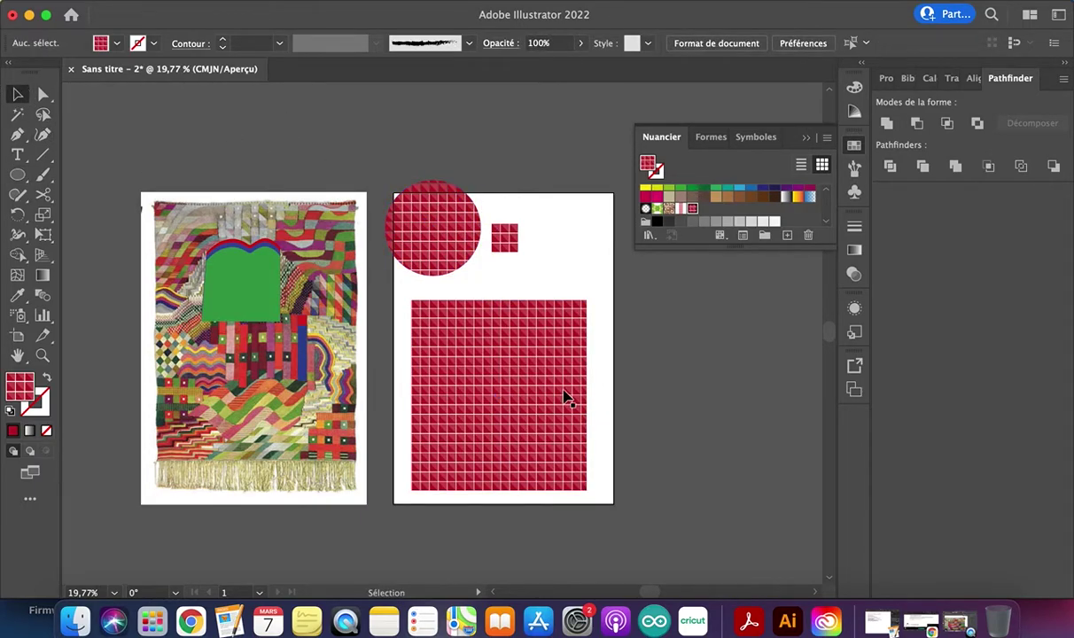
Reopen the red pattern swatch and try the brick by row, hex by column and hex by row tile types before restoring the grid type
{"action": "double_click", "coordinate": [692, 209]}
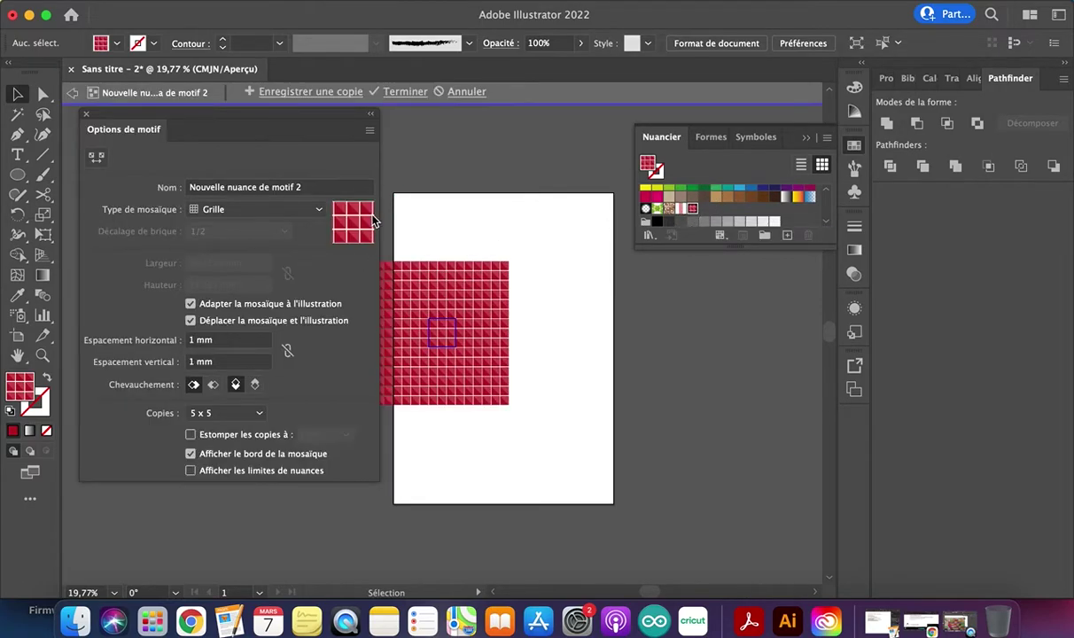
{"action": "left_click", "coordinate": [434, 308]}
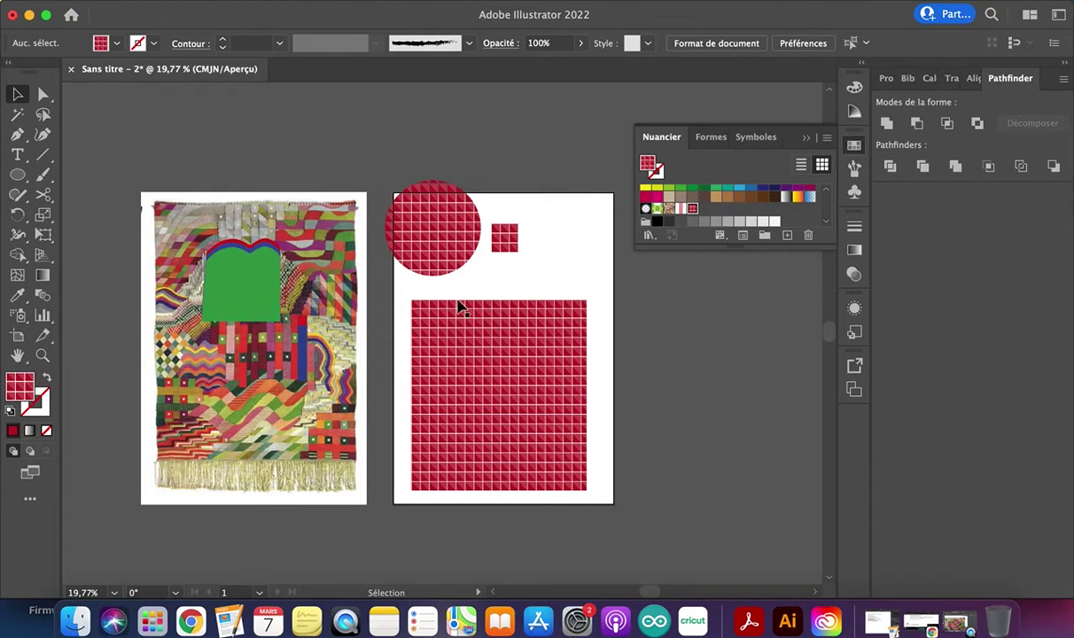
{"action": "double_click", "coordinate": [693, 209]}
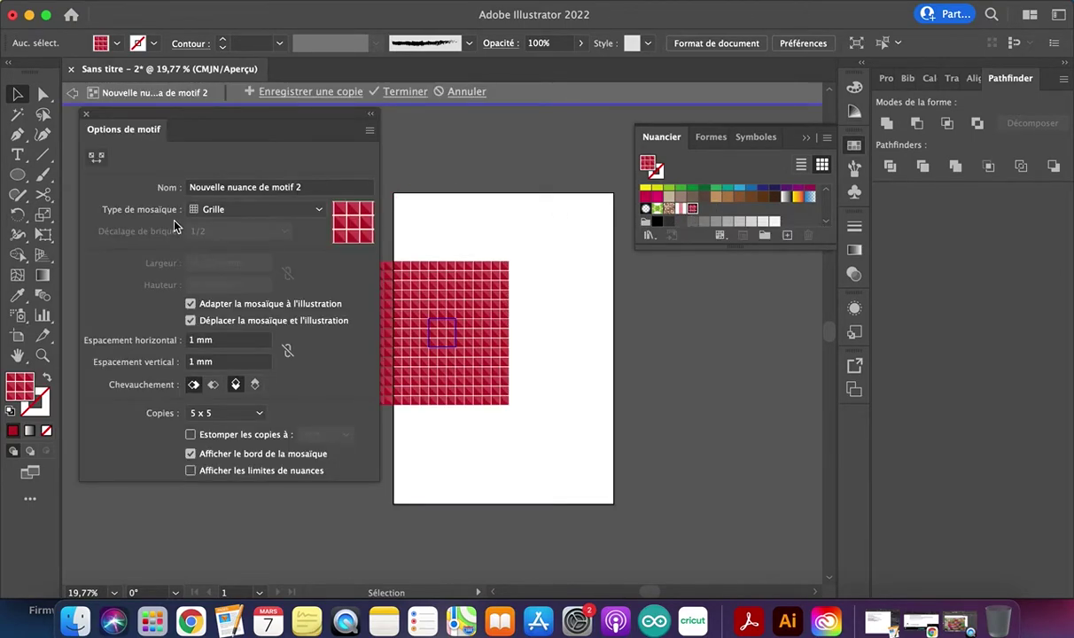
{"action": "left_click", "coordinate": [252, 209]}
{"action": "left_click", "coordinate": [228, 254]}
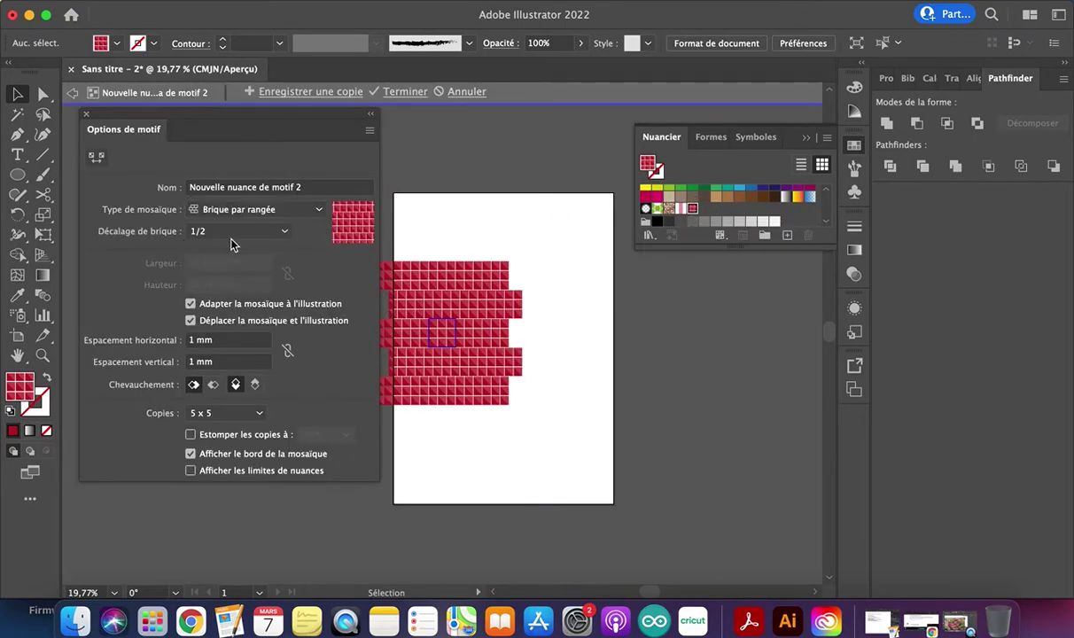
{"action": "left_click", "coordinate": [231, 209]}
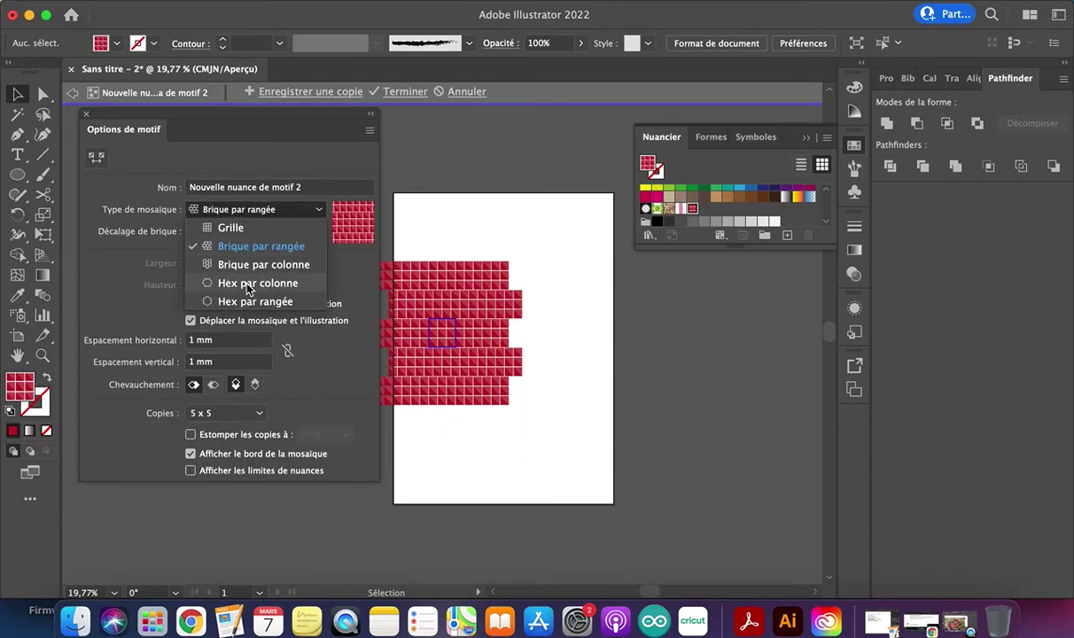
{"action": "left_click", "coordinate": [251, 283]}
{"action": "left_click", "coordinate": [236, 213]}
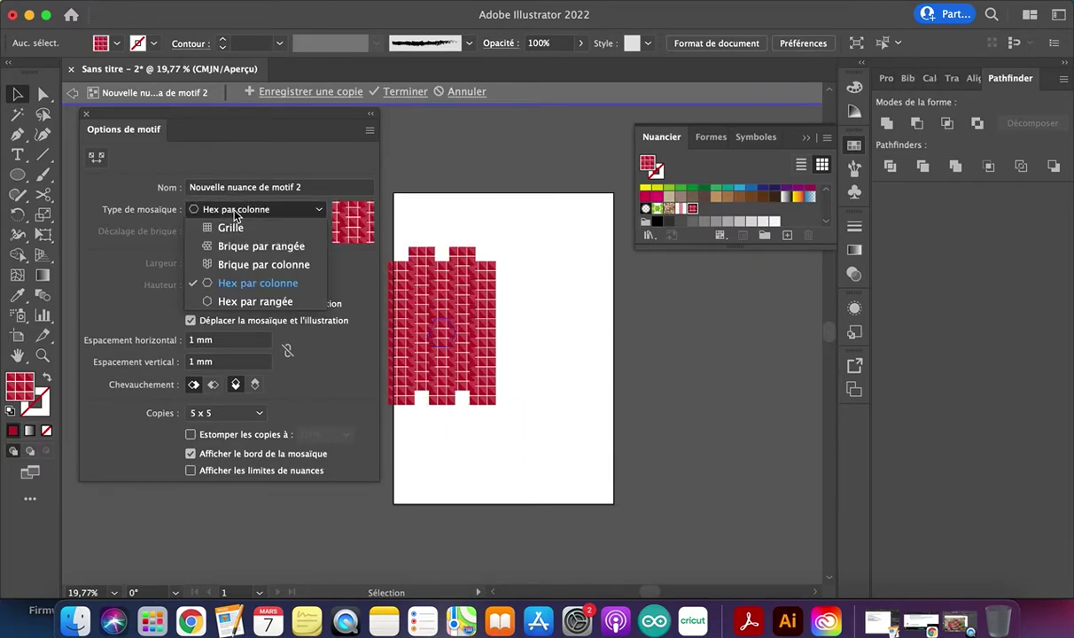
{"action": "left_click", "coordinate": [252, 302]}
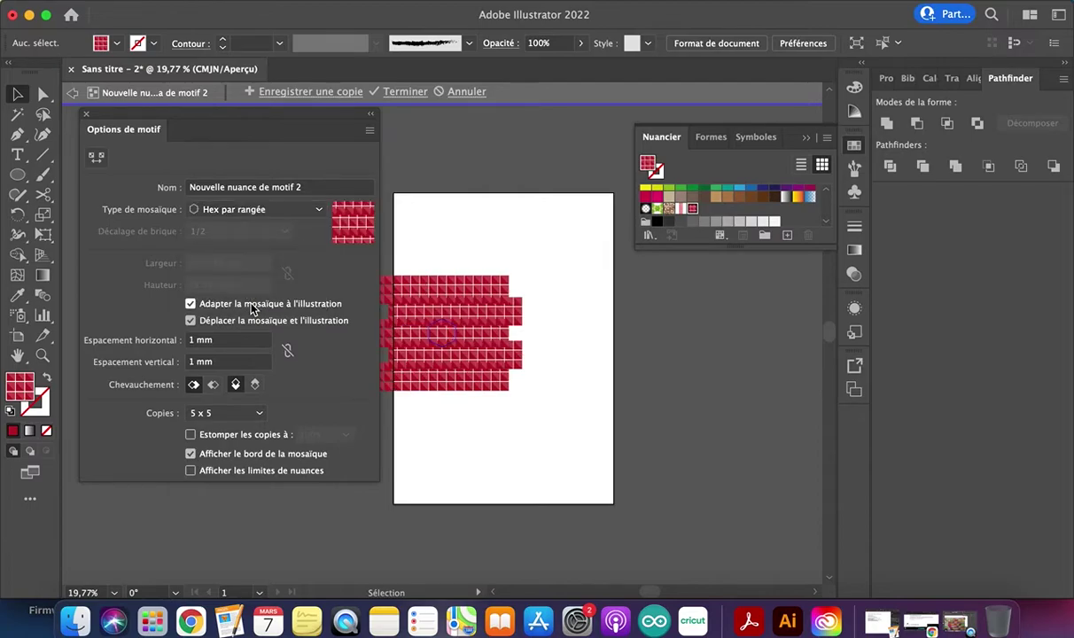
{"action": "left_click", "coordinate": [237, 214]}
{"action": "left_click", "coordinate": [231, 228]}
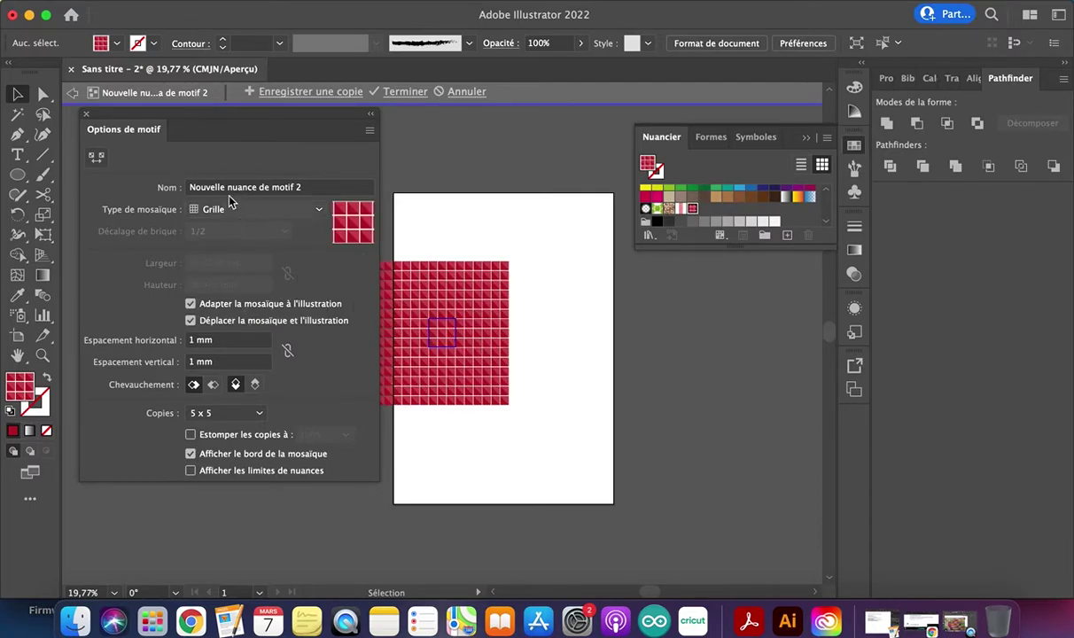
Preview the pattern with 9 x 9 copies and leave pattern editing without saving
{"action": "left_click", "coordinate": [223, 413]}
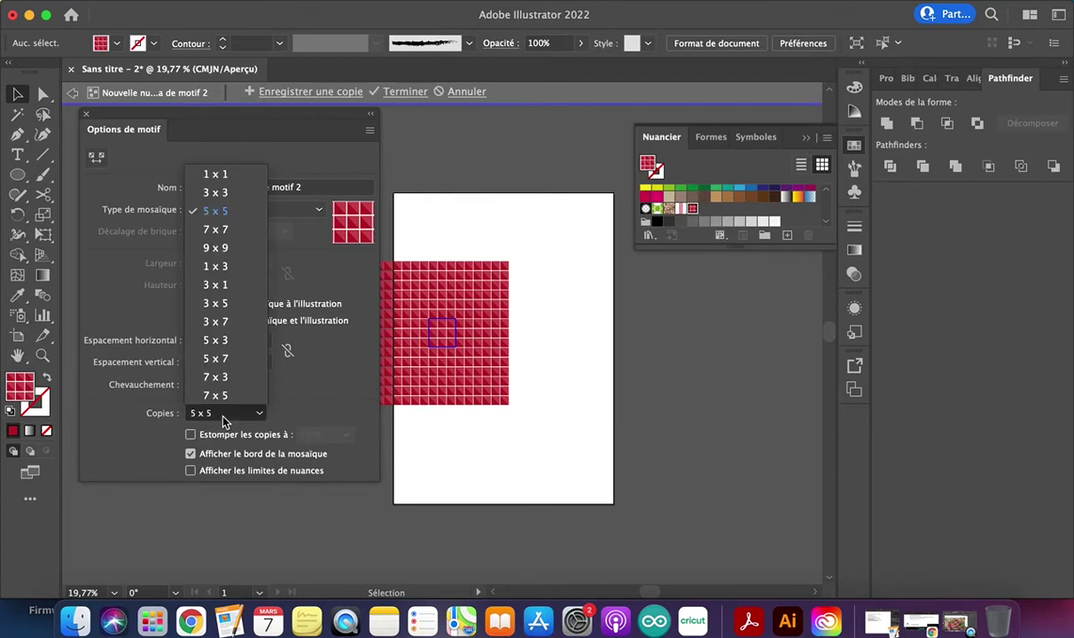
{"action": "left_click", "coordinate": [216, 247]}
{"action": "scroll", "coordinate": [523, 407], "scroll_direction": "left", "scroll_amount": 5}
{"action": "scroll", "coordinate": [522, 407], "scroll_direction": "up", "scroll_amount": 2}
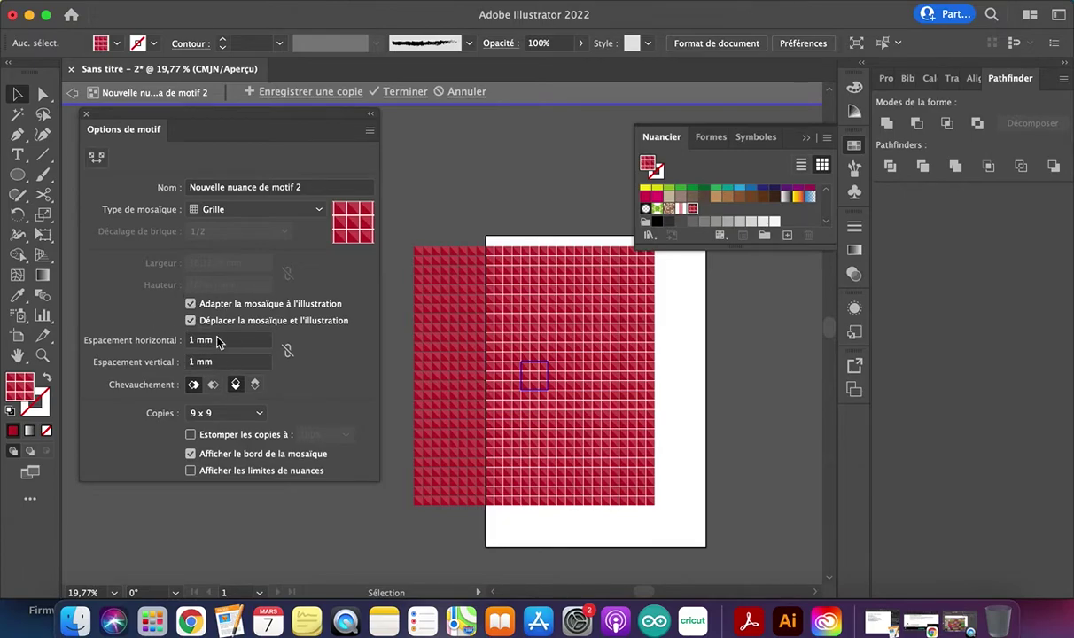
{"action": "left_click", "coordinate": [456, 92]}
{"action": "scroll", "coordinate": [729, 367], "scroll_direction": "right", "scroll_amount": 5}
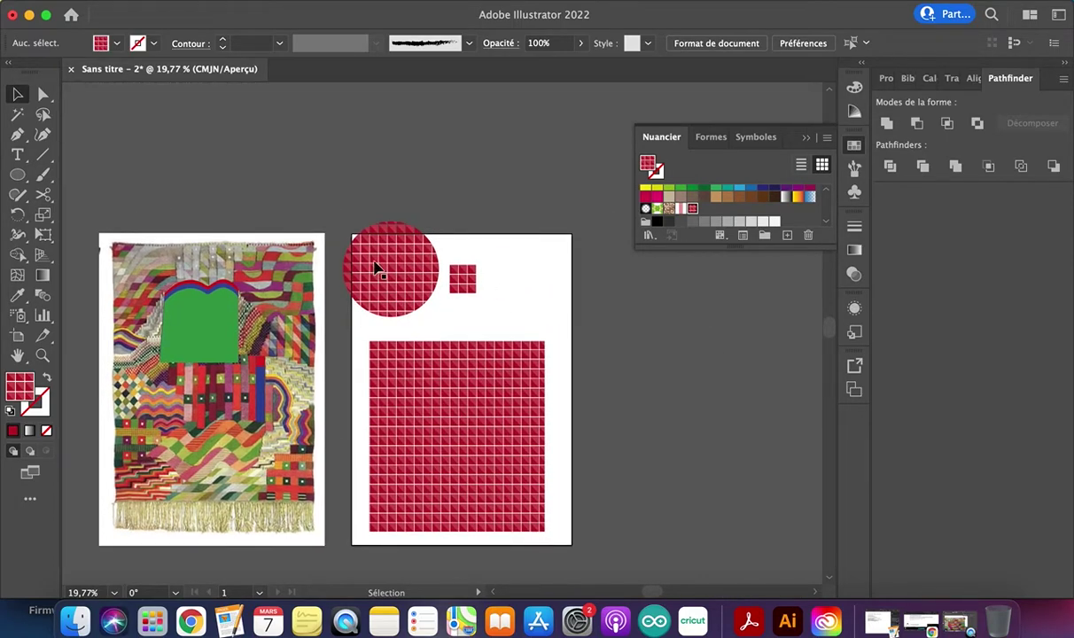
Compare the pattern-filled shapes with the small grid and resize the large rectangle to be wider and slightly shorter
{"action": "left_click", "coordinate": [483, 400]}
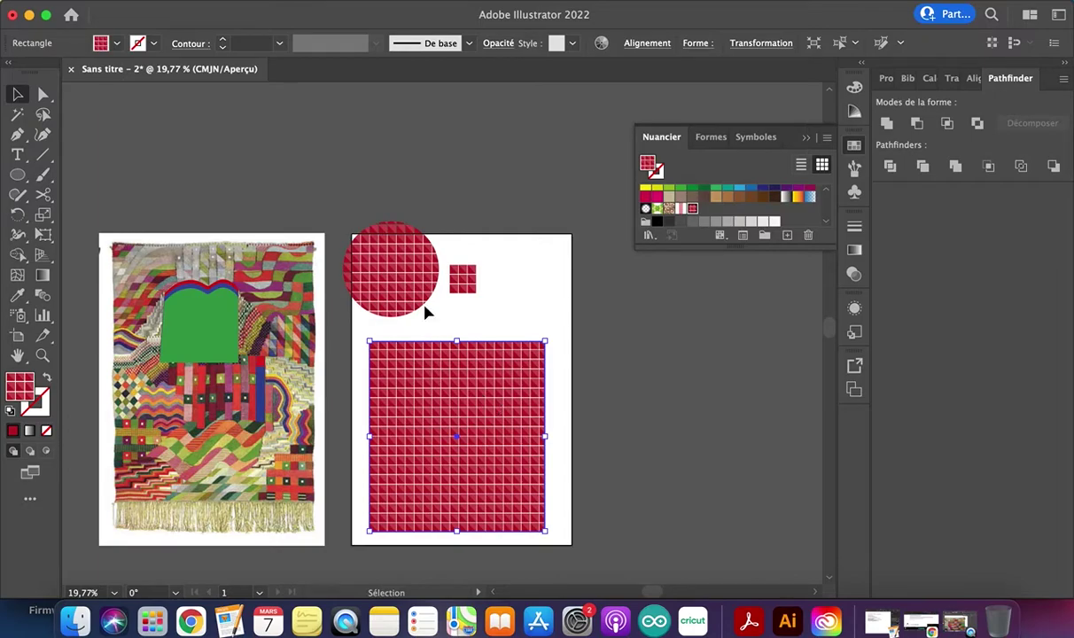
{"action": "left_click", "coordinate": [577, 292]}
{"action": "scroll", "coordinate": [483, 300], "scroll_direction": "up", "scroll_amount": 5}
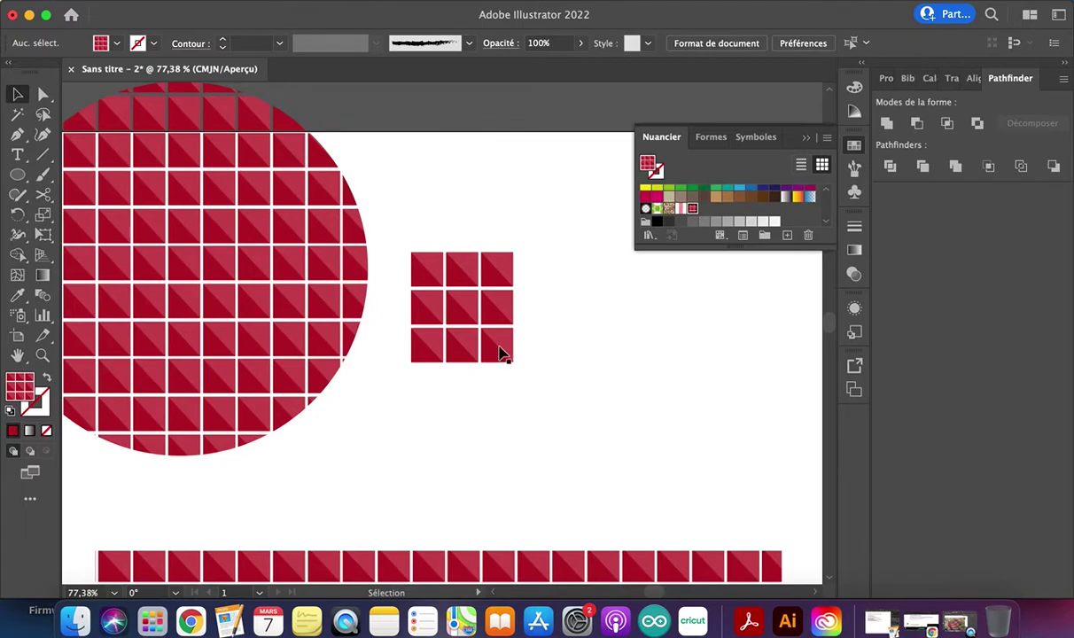
{"action": "scroll", "coordinate": [556, 412], "scroll_direction": "down", "scroll_amount": 5}
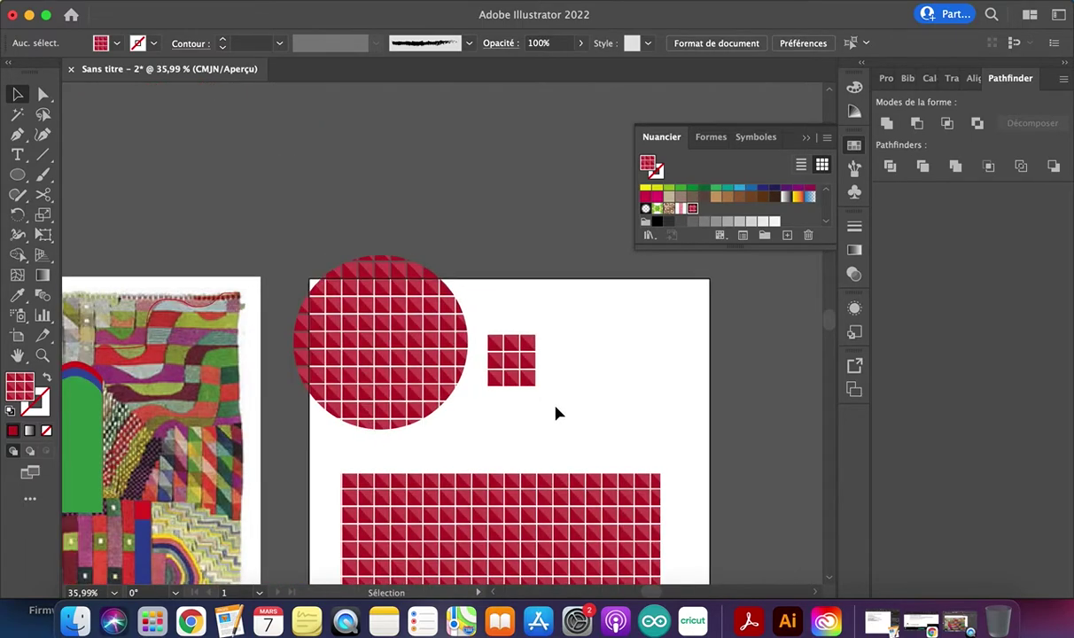
{"action": "scroll", "coordinate": [556, 413], "scroll_direction": "right", "scroll_amount": 3}
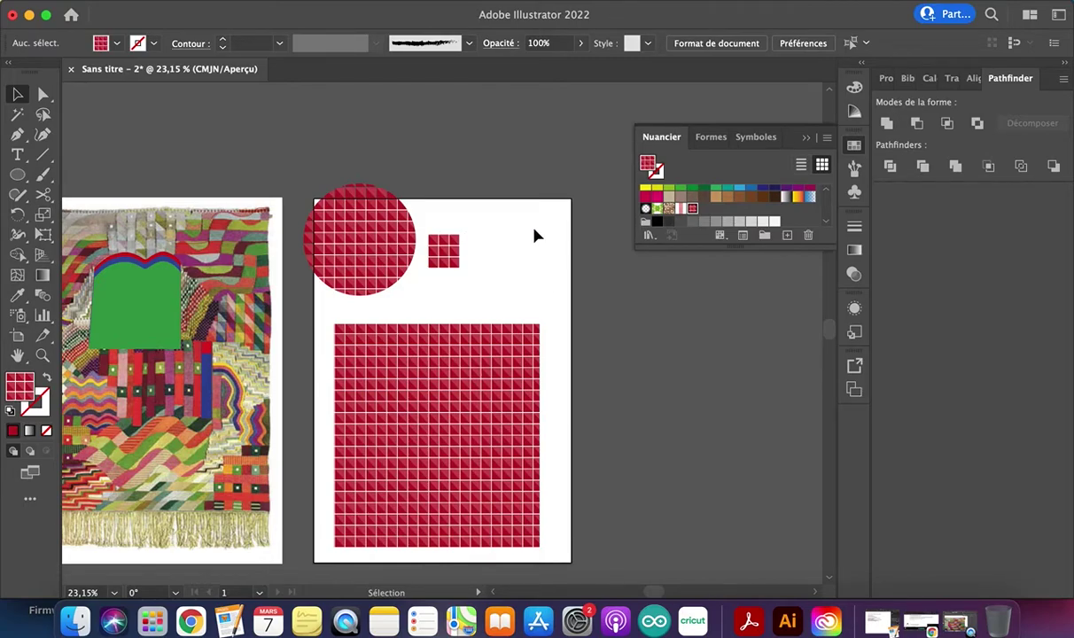
{"action": "left_click", "coordinate": [491, 379]}
{"action": "left_click_drag", "start_coordinate": [539, 321], "coordinate": [565, 339]}
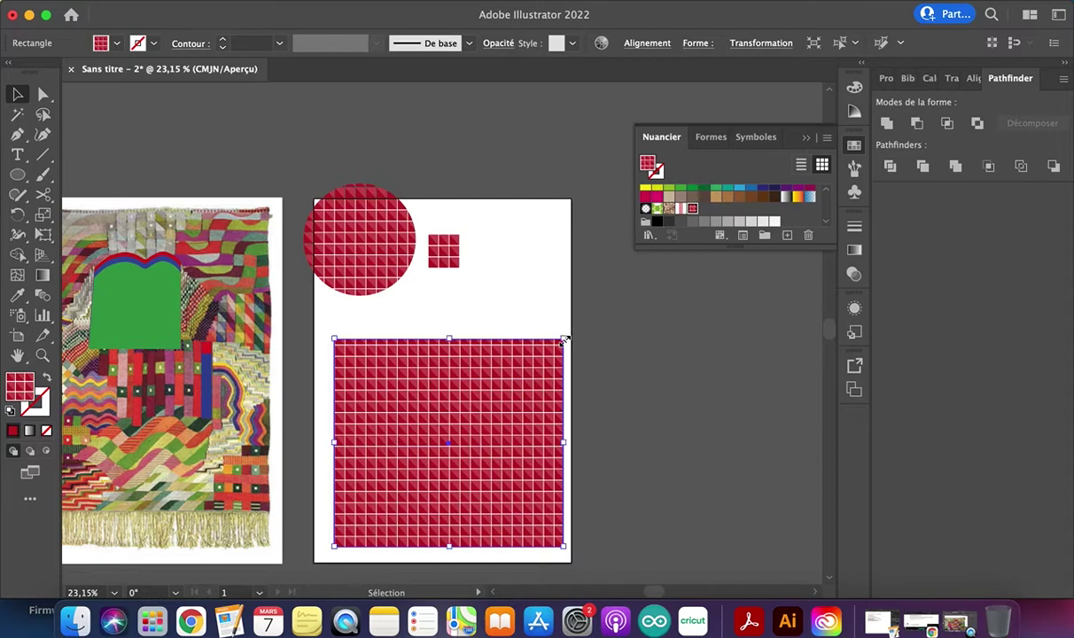
Enlarge the three-by-three grid to about double its size and add it to the swatches as another pattern
{"action": "left_click", "coordinate": [492, 290]}
{"action": "left_click", "coordinate": [442, 237]}
{"action": "left_click_drag", "start_coordinate": [460, 235], "coordinate": [708, 211]}
{"action": "left_click", "coordinate": [518, 283]}
{"action": "left_click", "coordinate": [611, 341]}
Fill the large rectangle with the new larger-scale grid pattern and deselect it
{"action": "left_click", "coordinate": [509, 483]}
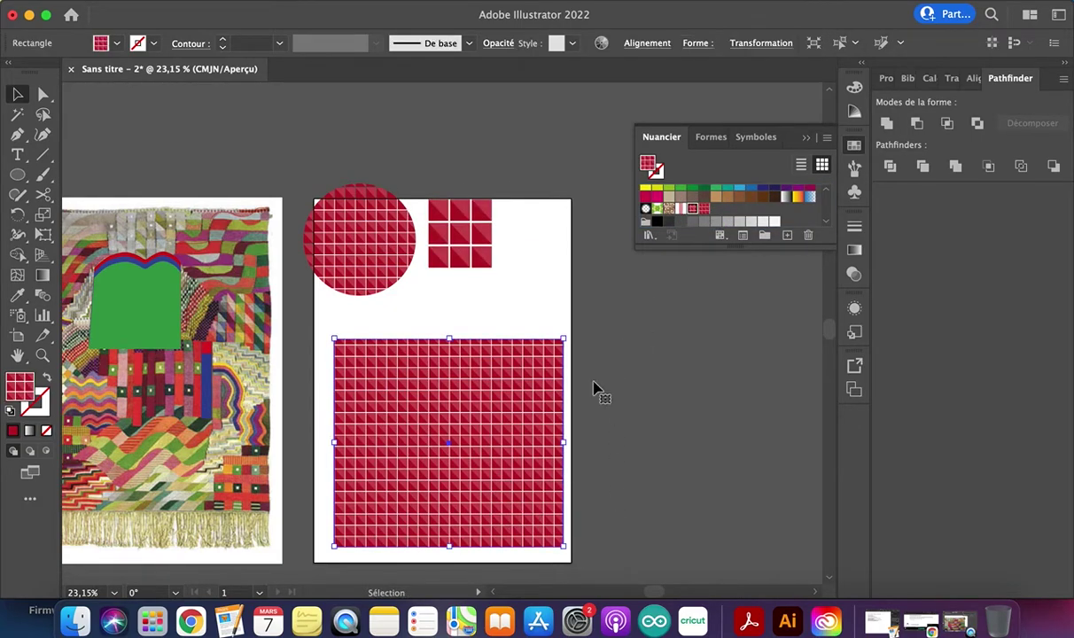
{"action": "left_click", "coordinate": [657, 205]}
{"action": "left_click", "coordinate": [657, 377]}
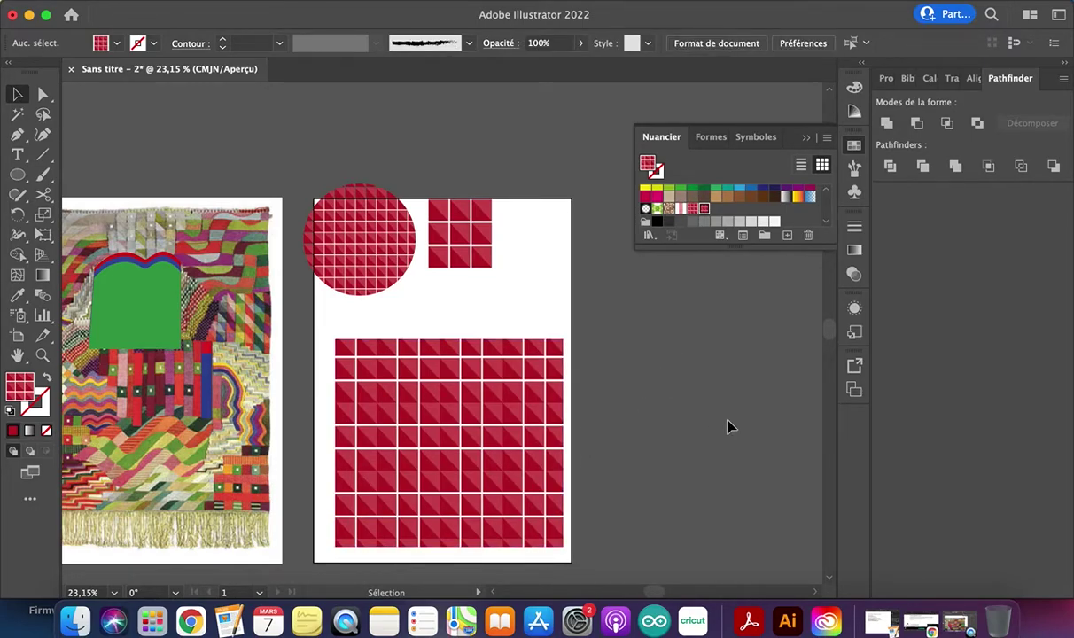
{"action": "scroll", "coordinate": [547, 399], "scroll_direction": "left", "scroll_amount": 5}
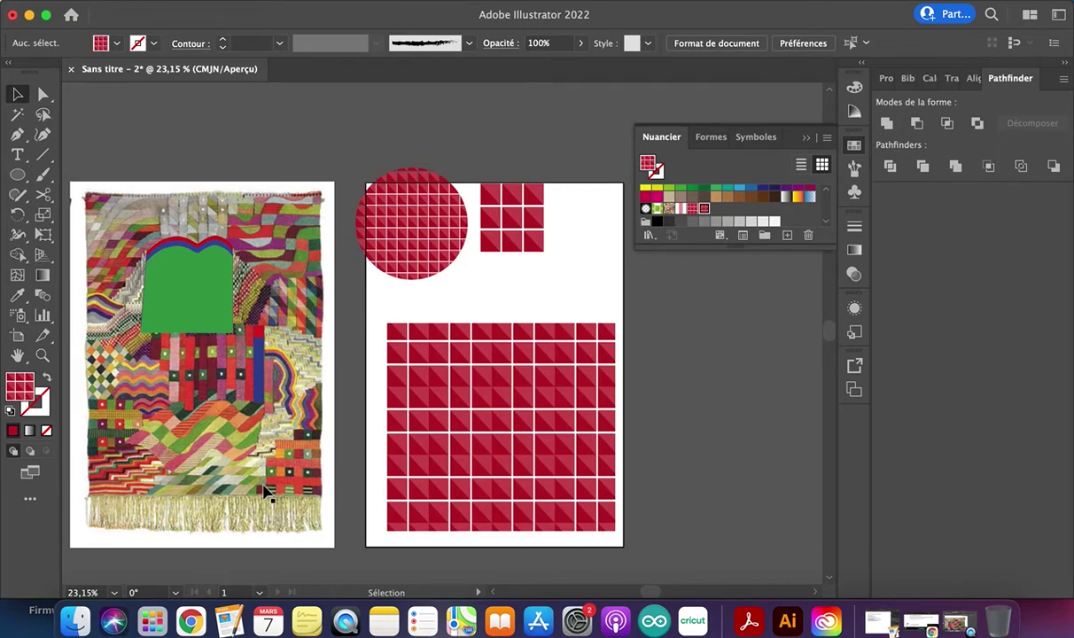
Delete the circle, the three-by-three grid and the large rectangle from the second artboard
{"action": "scroll", "coordinate": [501, 307], "scroll_direction": "down", "scroll_amount": 3}
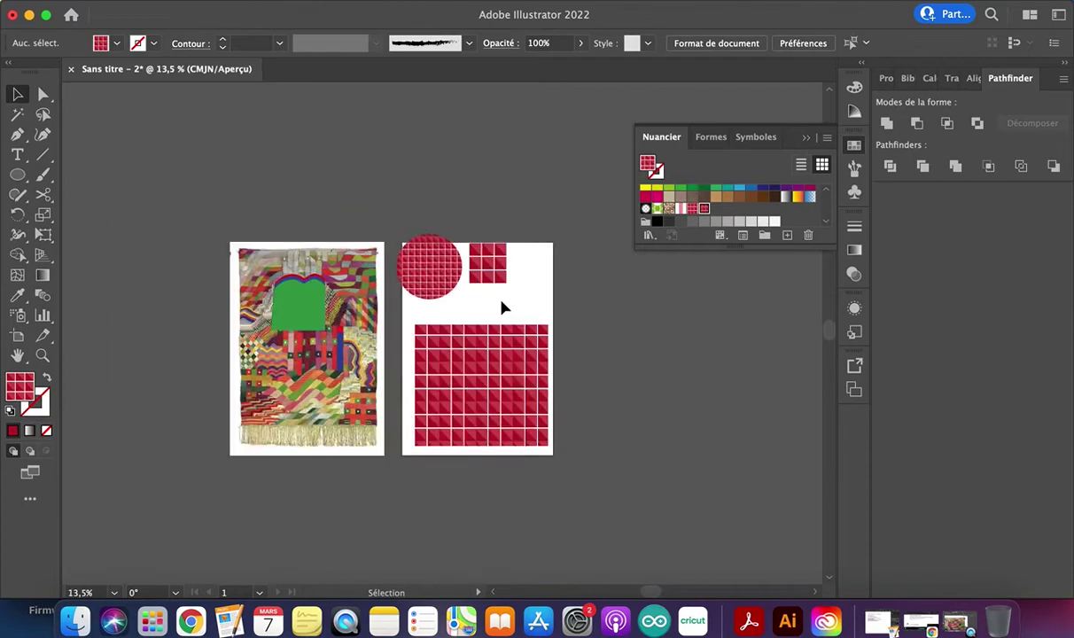
{"action": "scroll", "coordinate": [501, 307], "scroll_direction": "down", "scroll_amount": 1}
{"action": "left_click_drag", "start_coordinate": [567, 448], "coordinate": [420, 243]}
{"action": "key", "text": "Delete"}
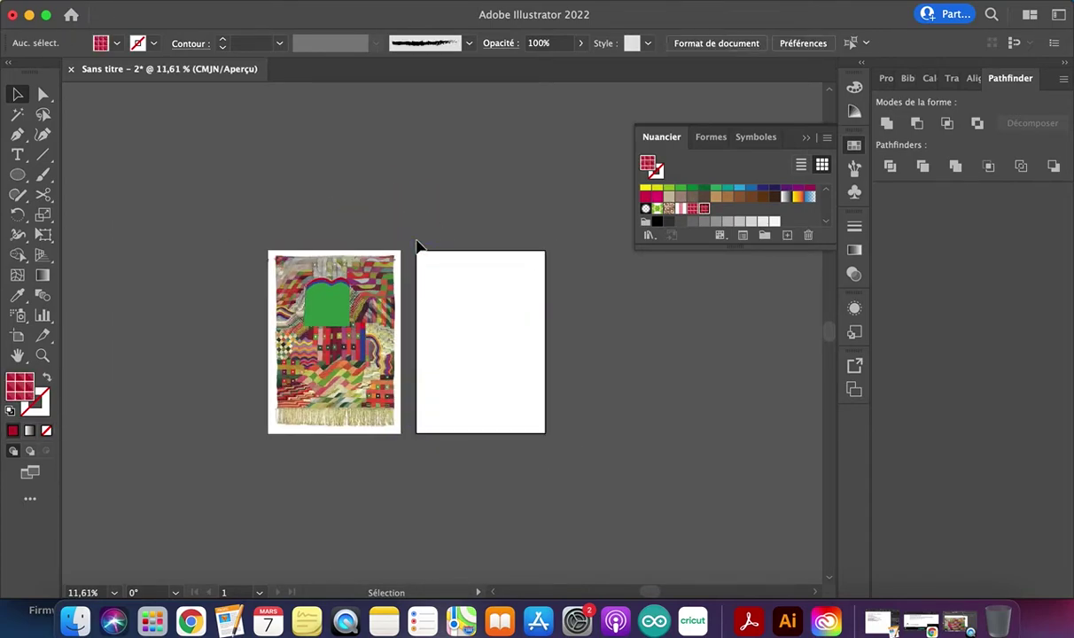
Draw a horizontal straight line across the upper part of the empty second artboard and select it
{"action": "scroll", "coordinate": [467, 319], "scroll_direction": "up", "scroll_amount": 3}
{"action": "scroll", "coordinate": [469, 319], "scroll_direction": "right", "scroll_amount": 3}
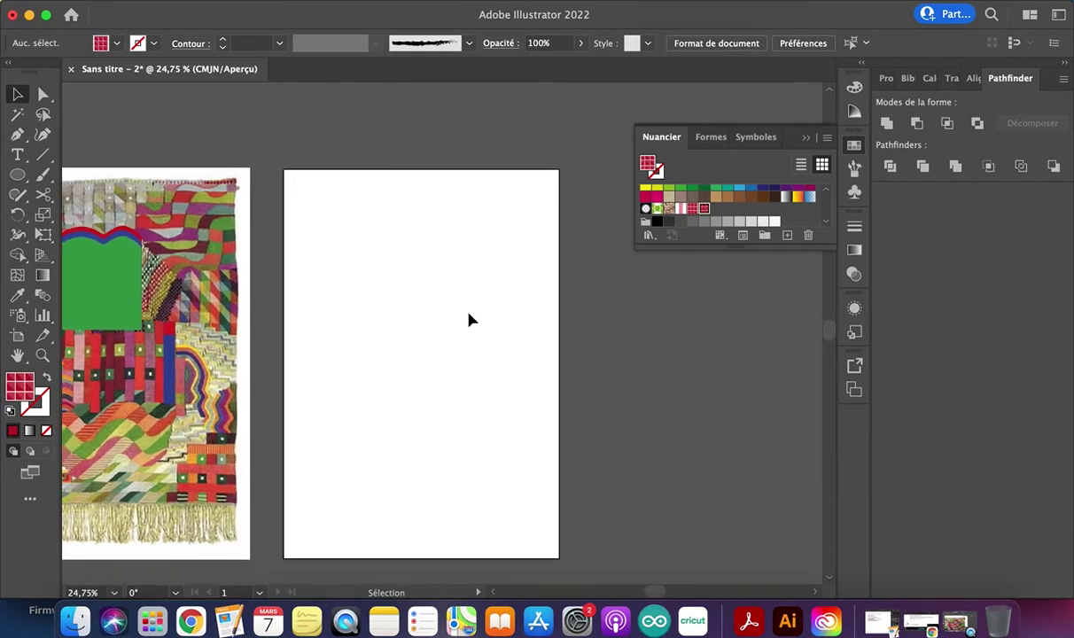
{"action": "scroll", "coordinate": [471, 319], "scroll_direction": "up", "scroll_amount": 1}
{"action": "left_click", "coordinate": [42, 154]}
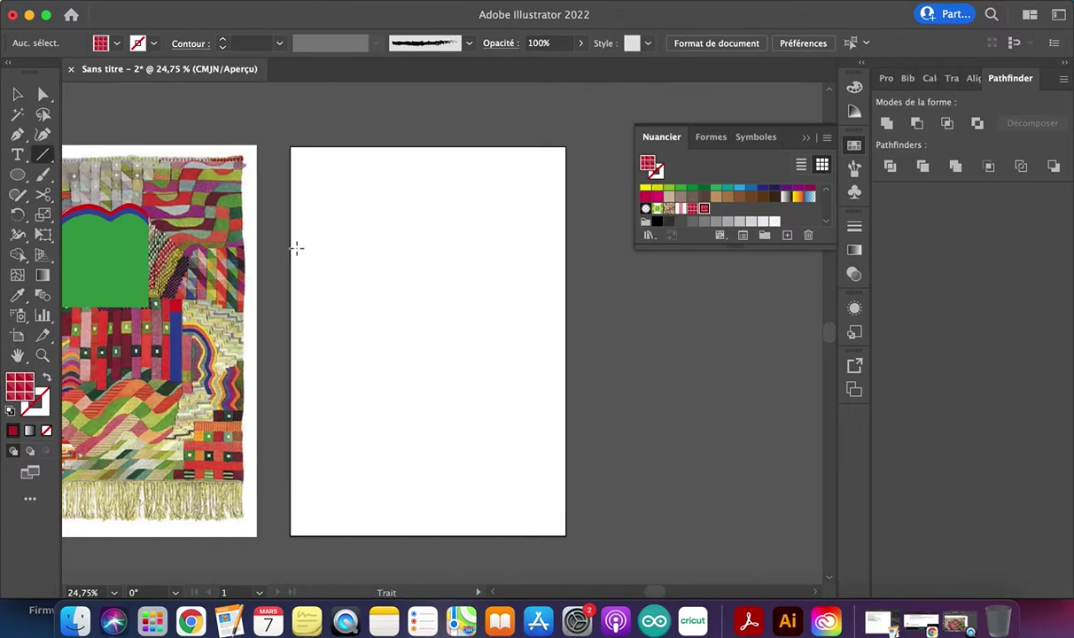
{"action": "left_click", "coordinate": [43, 156]}
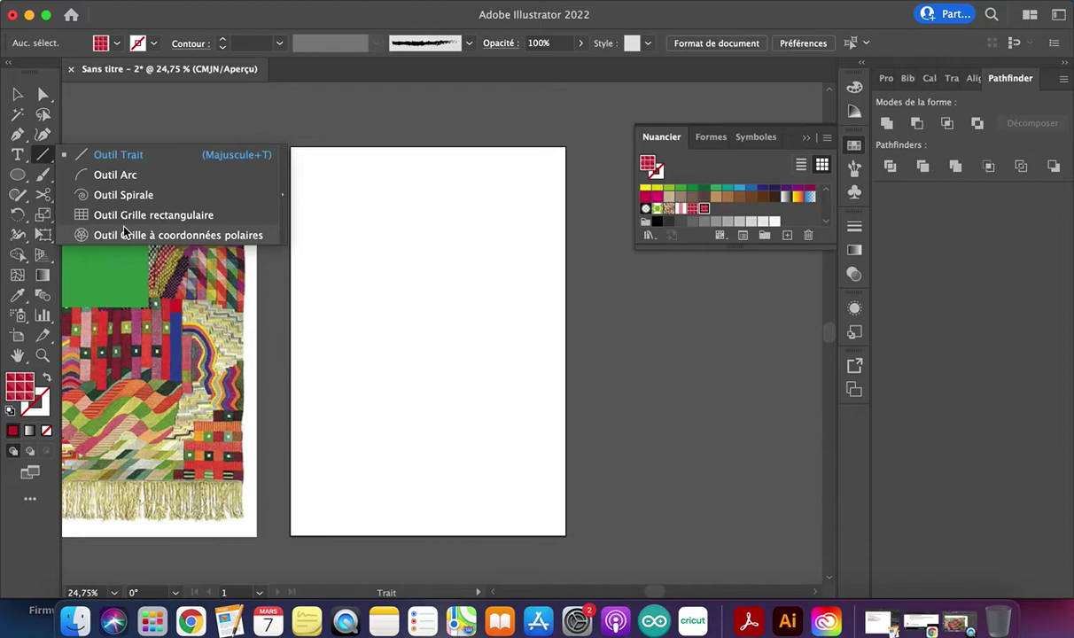
{"action": "left_click", "coordinate": [110, 154]}
{"action": "left_click_drag", "start_coordinate": [340, 236], "coordinate": [520, 236]}
{"action": "key", "text": "v"}
{"action": "left_click_drag", "start_coordinate": [338, 200], "coordinate": [530, 363]}
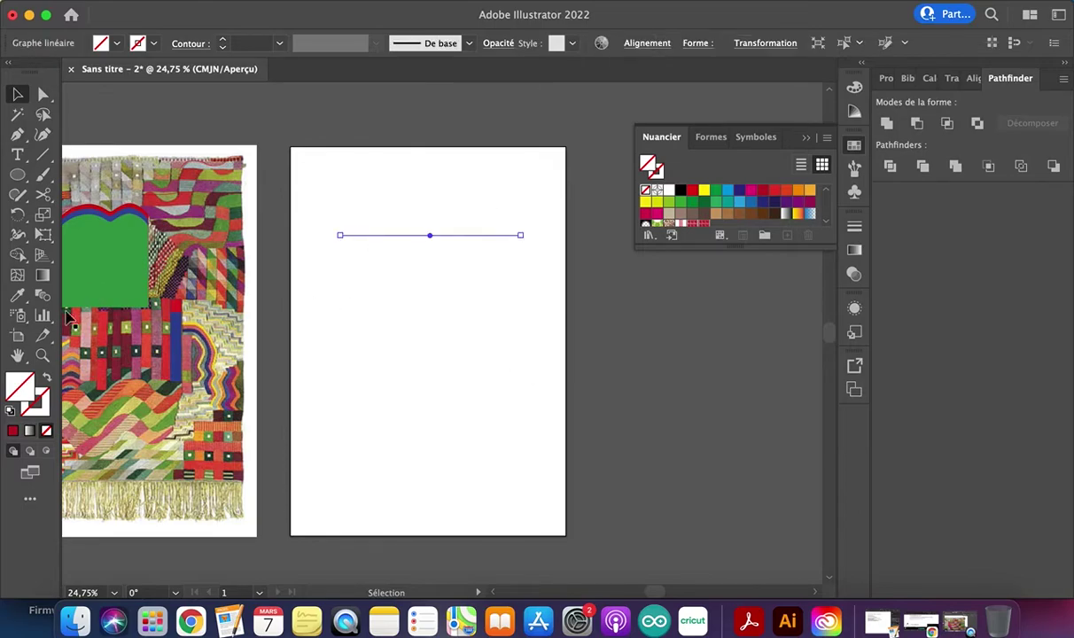
Give the line a red stroke 6 pt thick and deselect it
{"action": "double_click", "coordinate": [41, 397]}
{"action": "mouse_move", "coordinate": [266, 288]}
{"action": "left_mouse_down"}
{"action": "mouse_move", "coordinate": [275, 300]}
{"action": "mouse_move", "coordinate": [271, 370]}
{"action": "left_mouse_up"}
{"action": "left_click", "coordinate": [537, 165]}
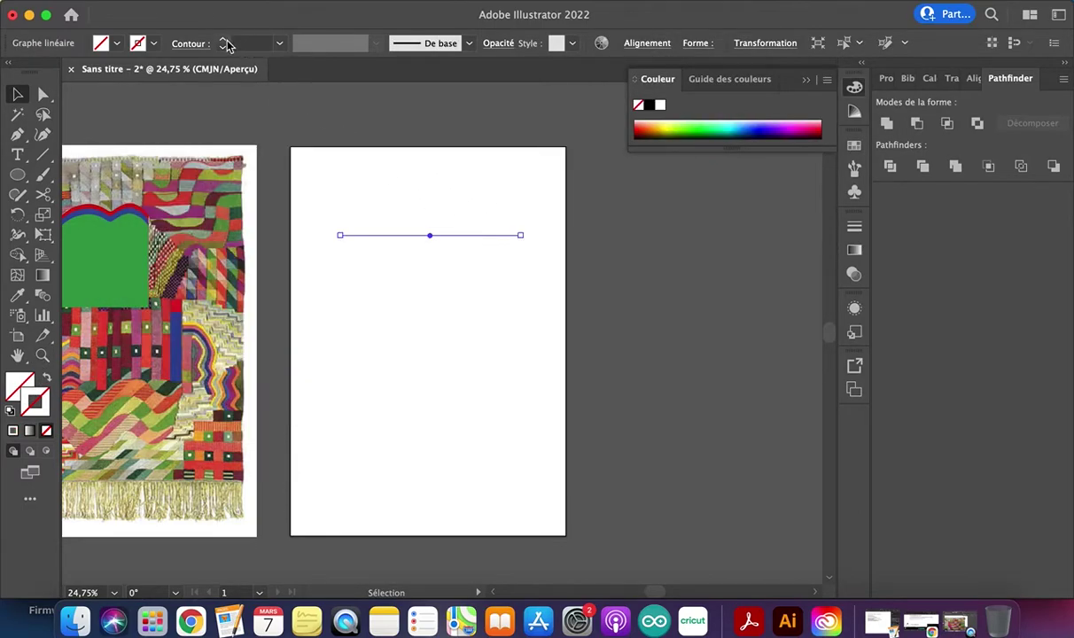
{"action": "left_click", "coordinate": [224, 41]}
{"action": "left_click", "coordinate": [224, 40]}
{"action": "left_click", "coordinate": [224, 41]}
{"action": "left_click", "coordinate": [225, 41]}
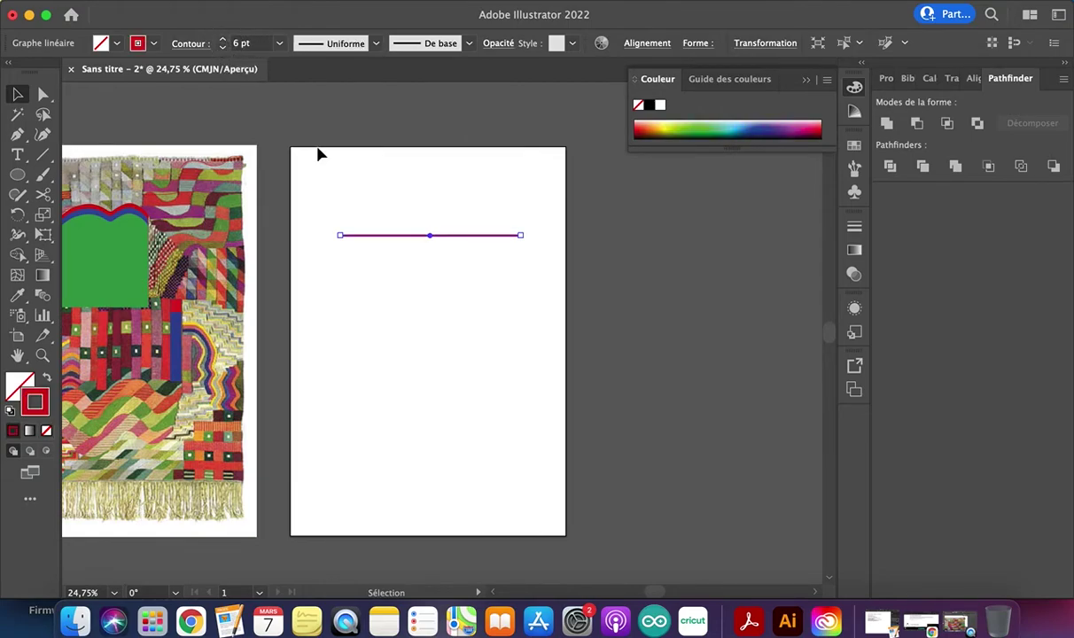
{"action": "left_click", "coordinate": [422, 269]}
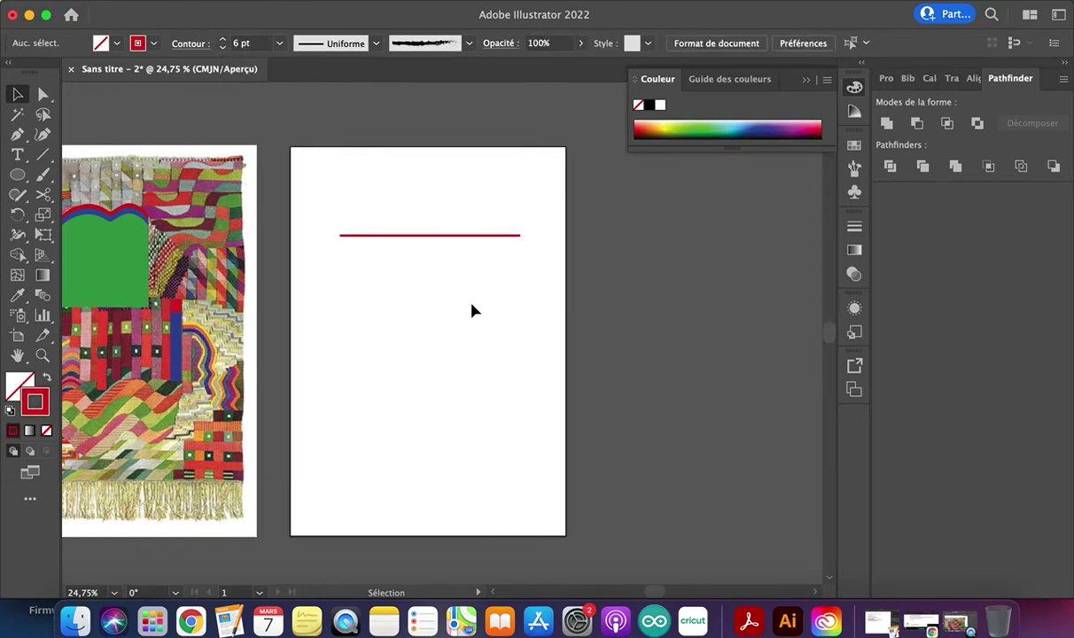
Duplicate the red line straight down to the lower part of the artboard and blend the two lines together
{"action": "left_click", "coordinate": [447, 235]}
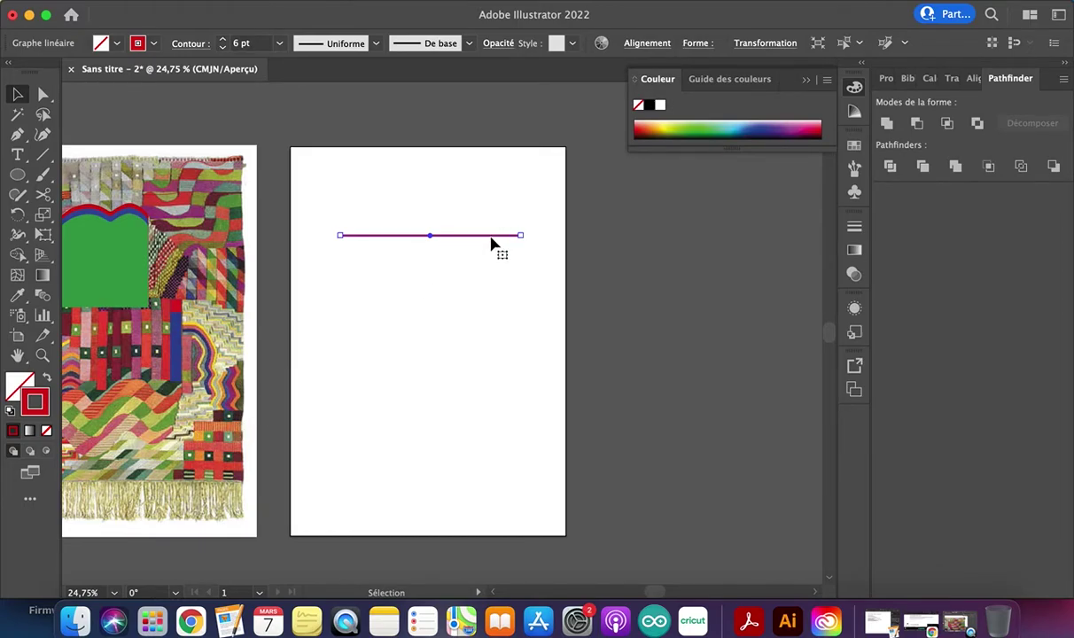
{"action": "left_click_drag", "start_coordinate": [487, 241], "coordinate": [448, 243]}
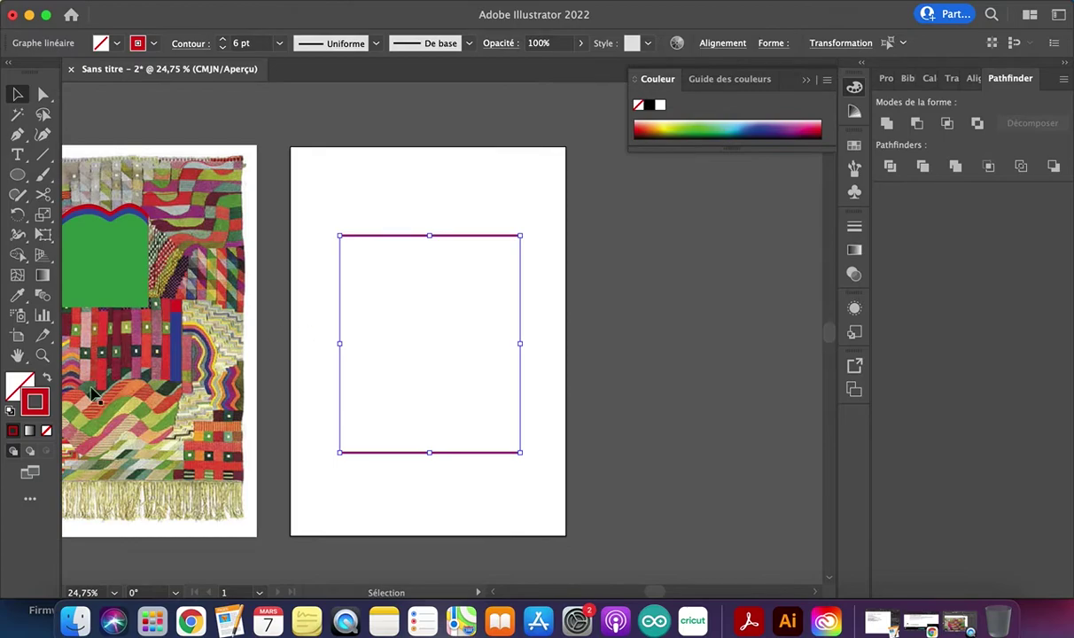
{"action": "left_click", "coordinate": [43, 295]}
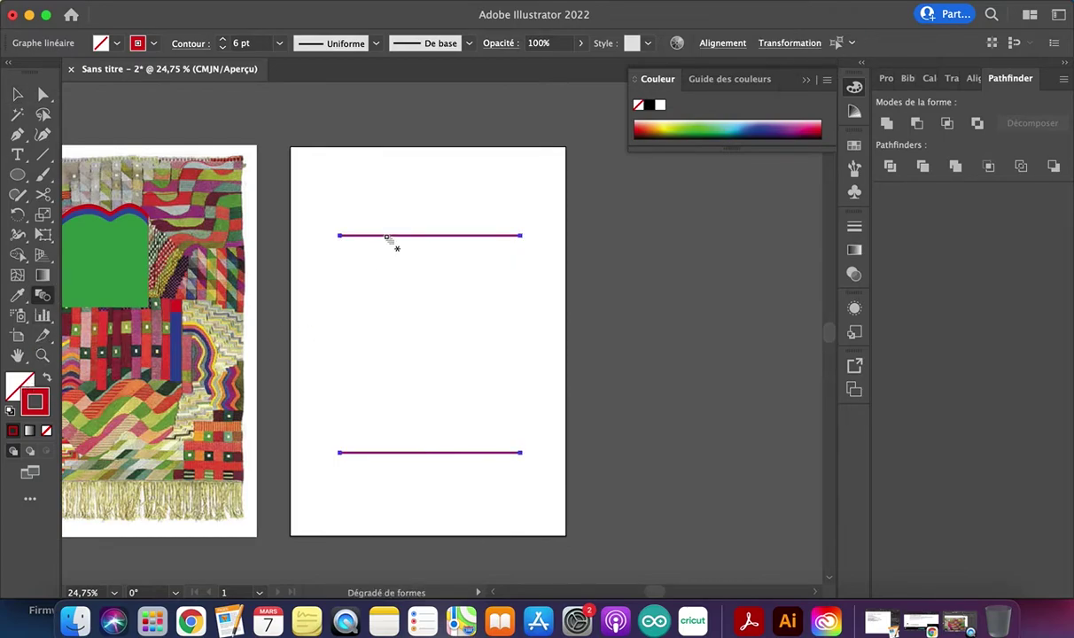
{"action": "left_click", "coordinate": [392, 453]}
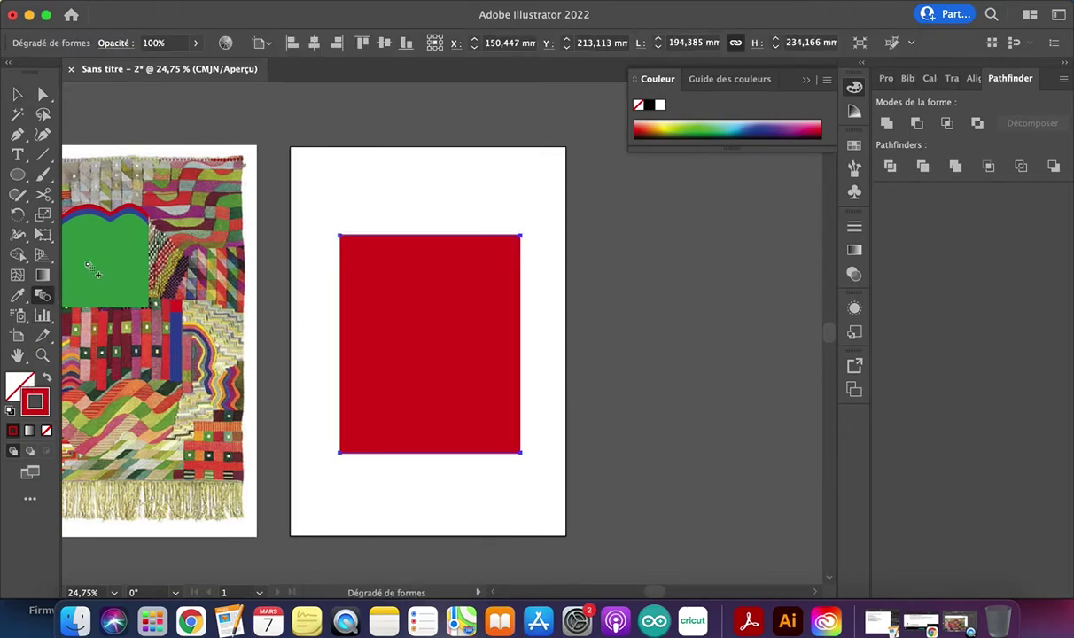
Change the blend's spacing from smooth color to specified steps (Etapes) with a value of 10
{"action": "double_click", "coordinate": [43, 295]}
{"action": "left_click", "coordinate": [354, 314]}
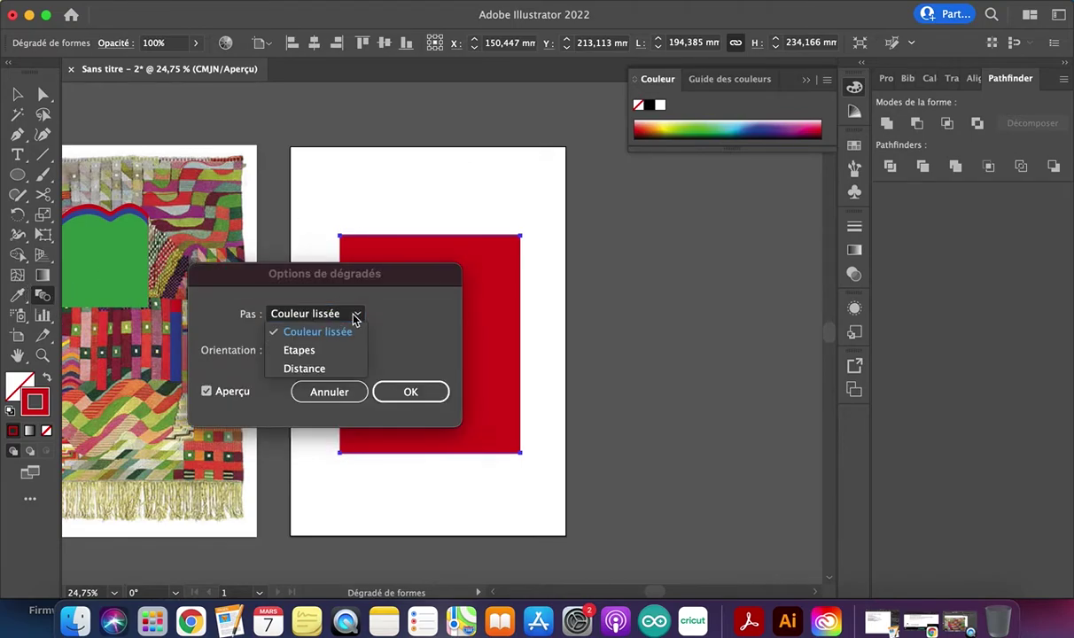
{"action": "left_click", "coordinate": [332, 353]}
{"action": "left_click", "coordinate": [408, 312]}
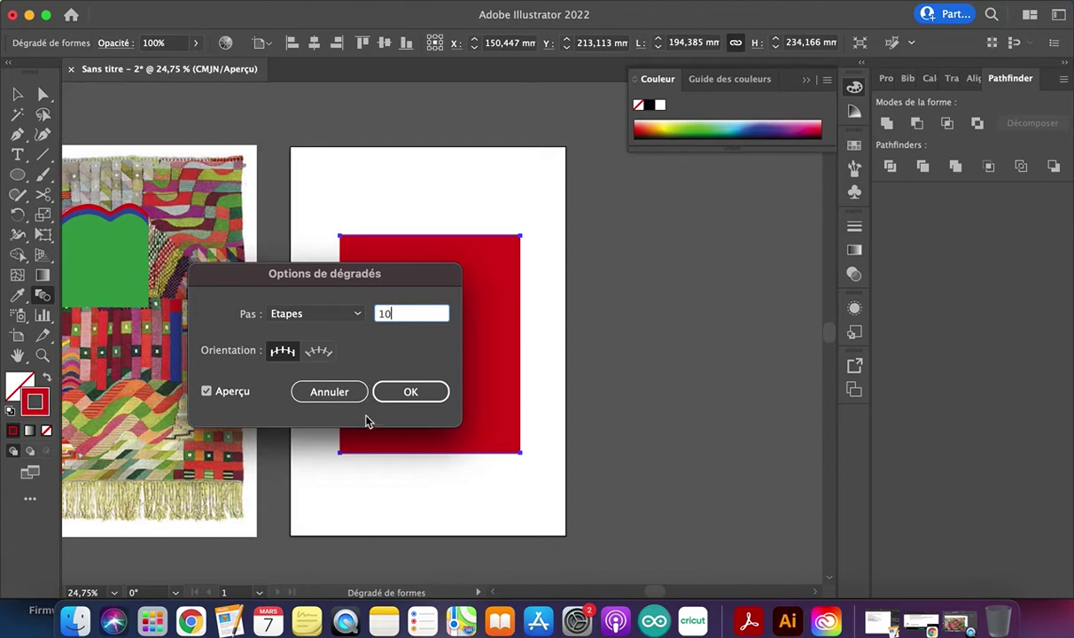
{"action": "left_click", "coordinate": [408, 392]}
Increase the blend between the two lines to 20 steps
{"action": "double_click", "coordinate": [42, 295]}
{"action": "left_click", "coordinate": [385, 315]}
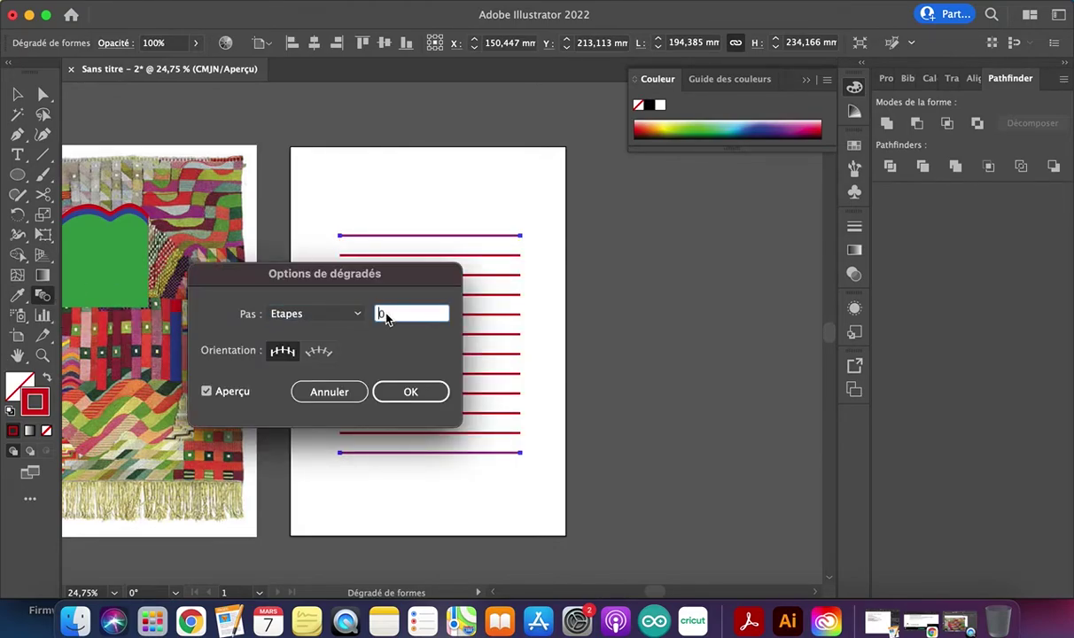
{"action": "type", "text": "20"}
{"action": "left_click", "coordinate": [410, 383]}
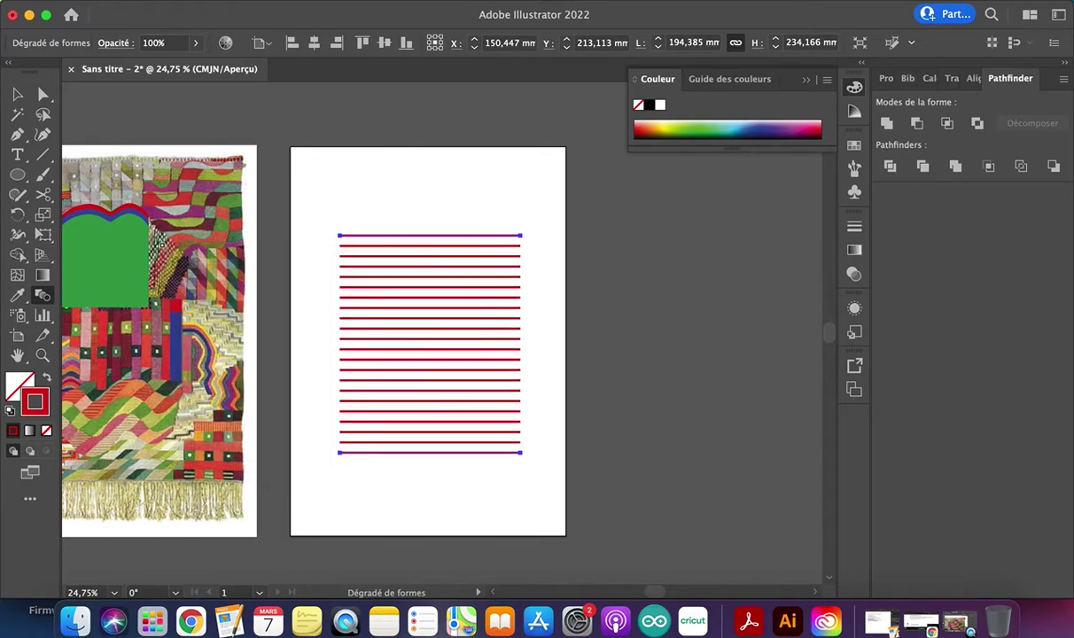
Set the line blend to 30 steps and deselect it
{"action": "double_click", "coordinate": [45, 299]}
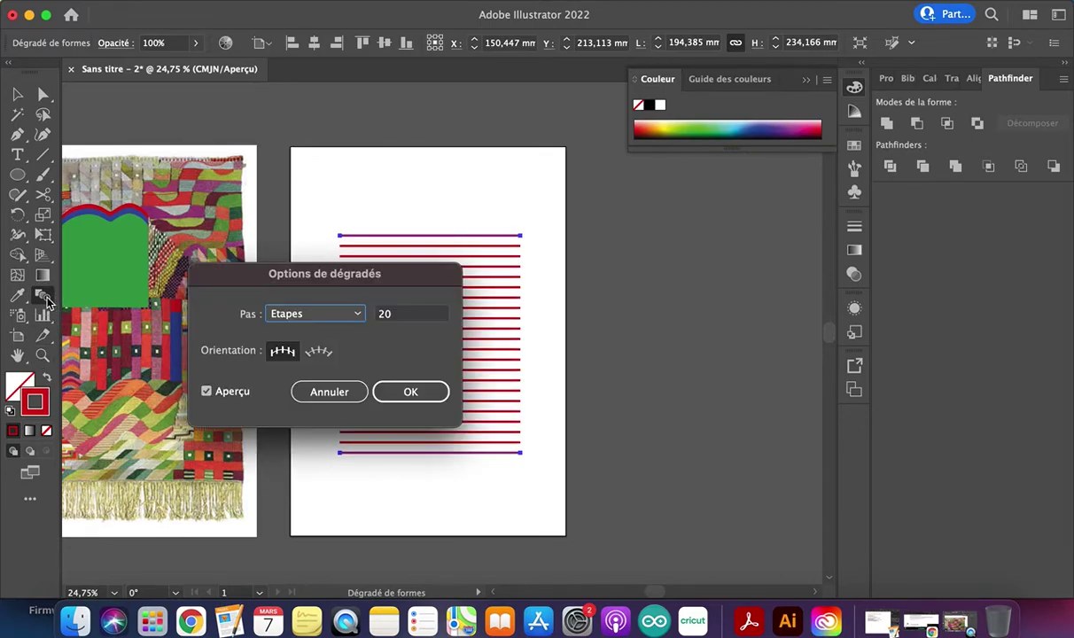
{"action": "left_click", "coordinate": [383, 315]}
{"action": "type", "text": "3"}
{"action": "left_click", "coordinate": [408, 390]}
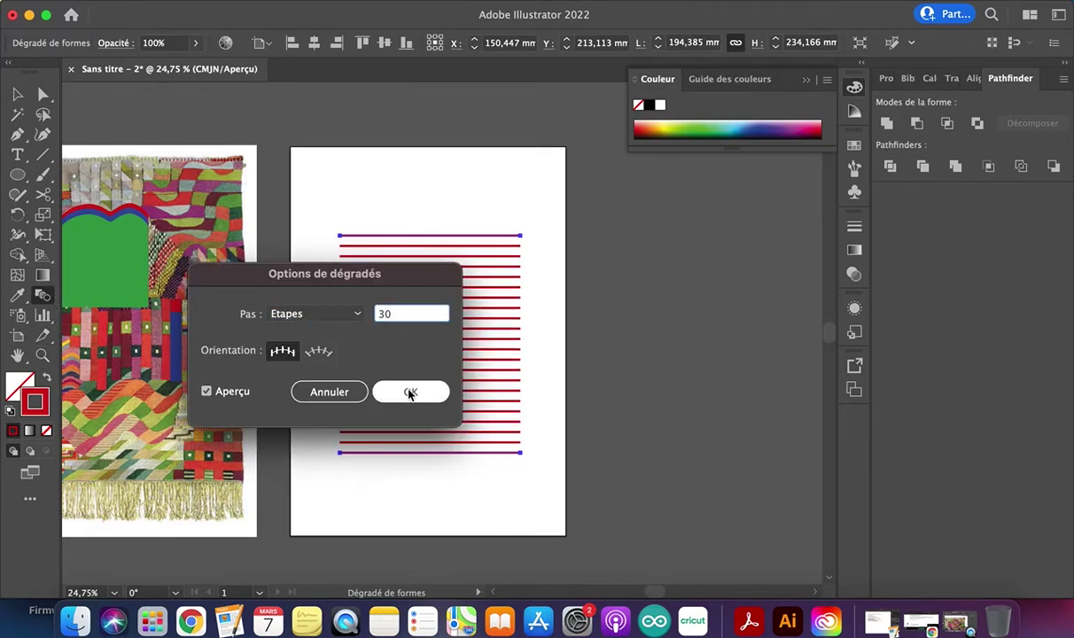
{"action": "key", "text": "v"}
{"action": "left_click", "coordinate": [332, 196]}
{"action": "left_click", "coordinate": [471, 310]}
{"action": "left_click", "coordinate": [542, 457]}
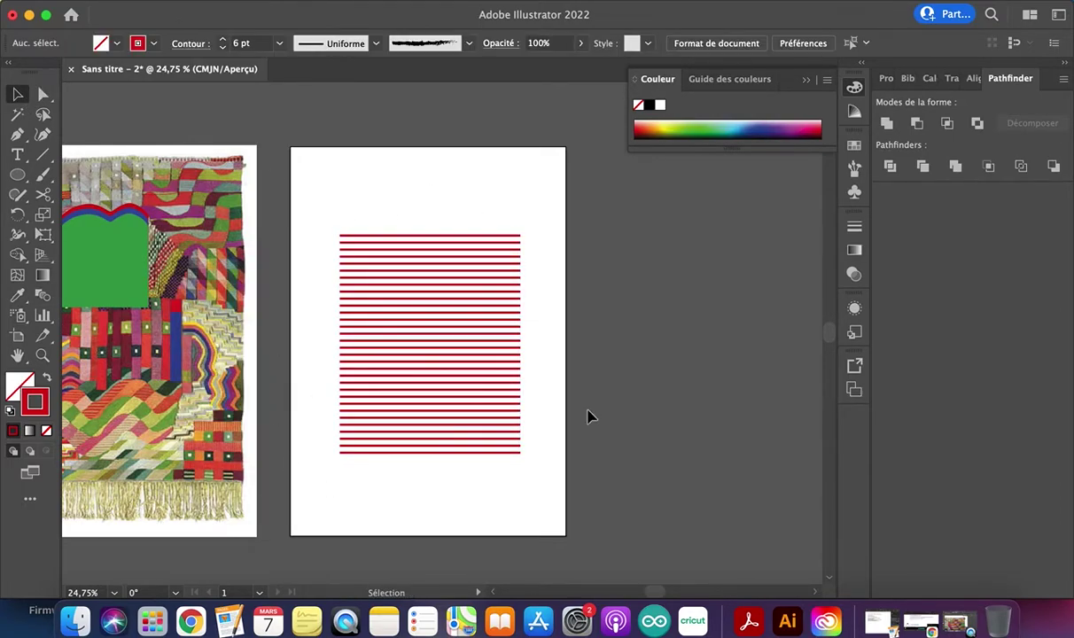
Scale the blended lines down proportionally to about 40% towards their lower-left corner and deselect them
{"action": "left_click", "coordinate": [451, 285]}
{"action": "left_click_drag", "start_coordinate": [521, 235], "coordinate": [413, 329]}
{"action": "left_click", "coordinate": [471, 351]}
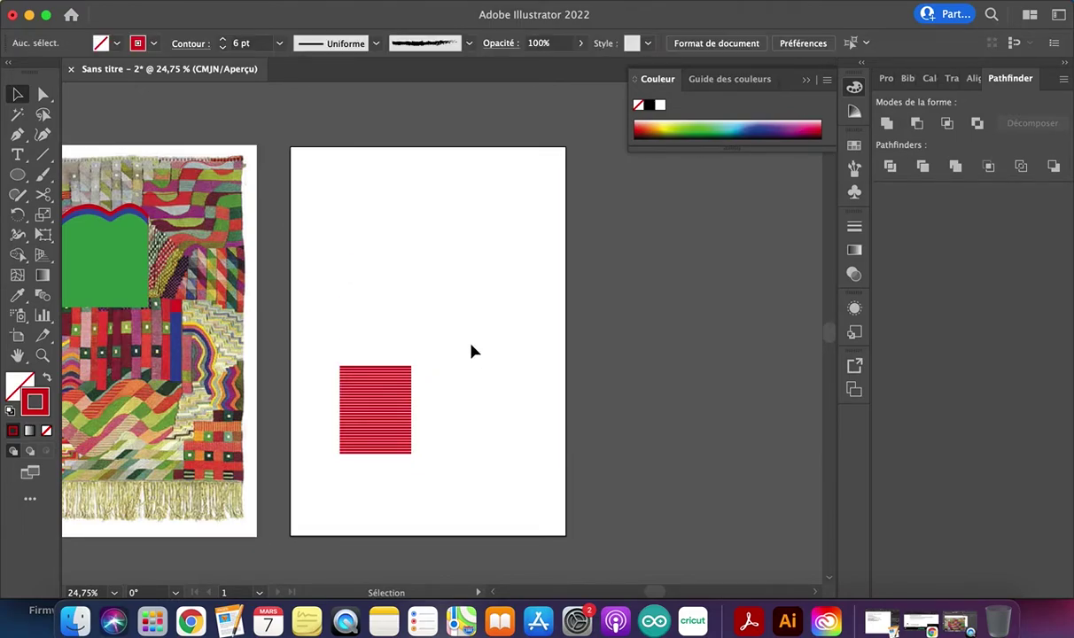
Draw a new horizontal line above the reduced line blend
{"action": "key", "text": "backslash"}
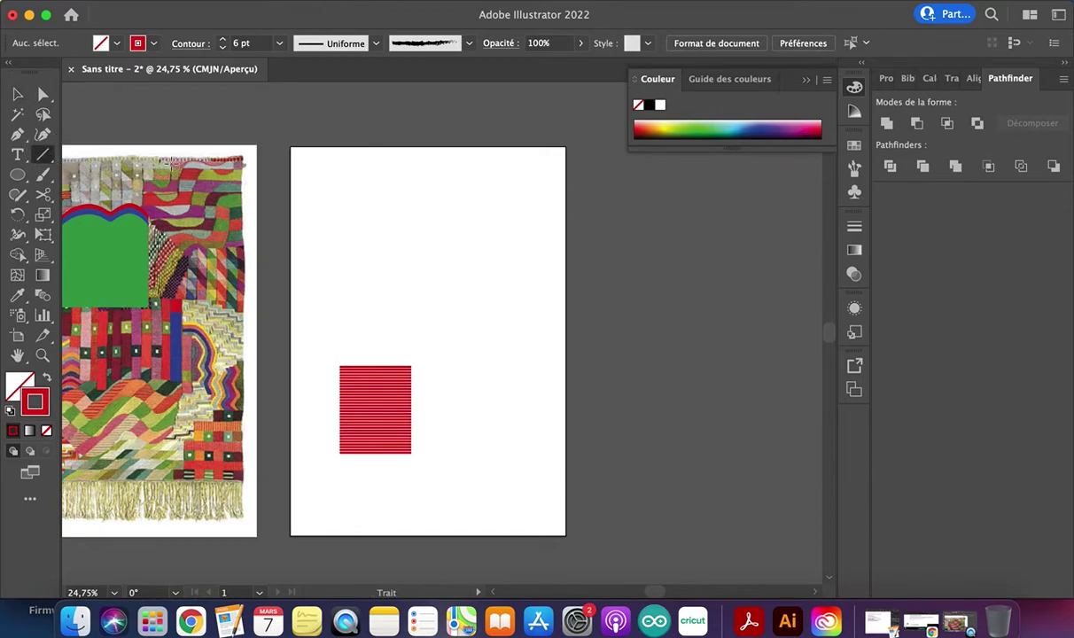
{"action": "left_click_drag", "start_coordinate": [362, 226], "coordinate": [515, 226]}
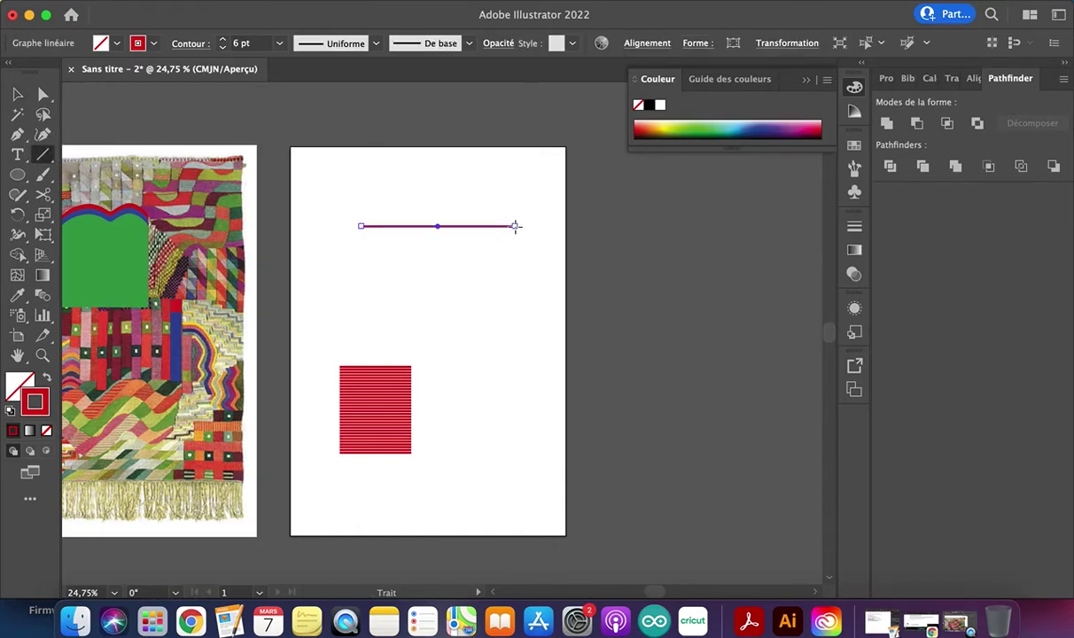
{"action": "left_click", "coordinate": [18, 93]}
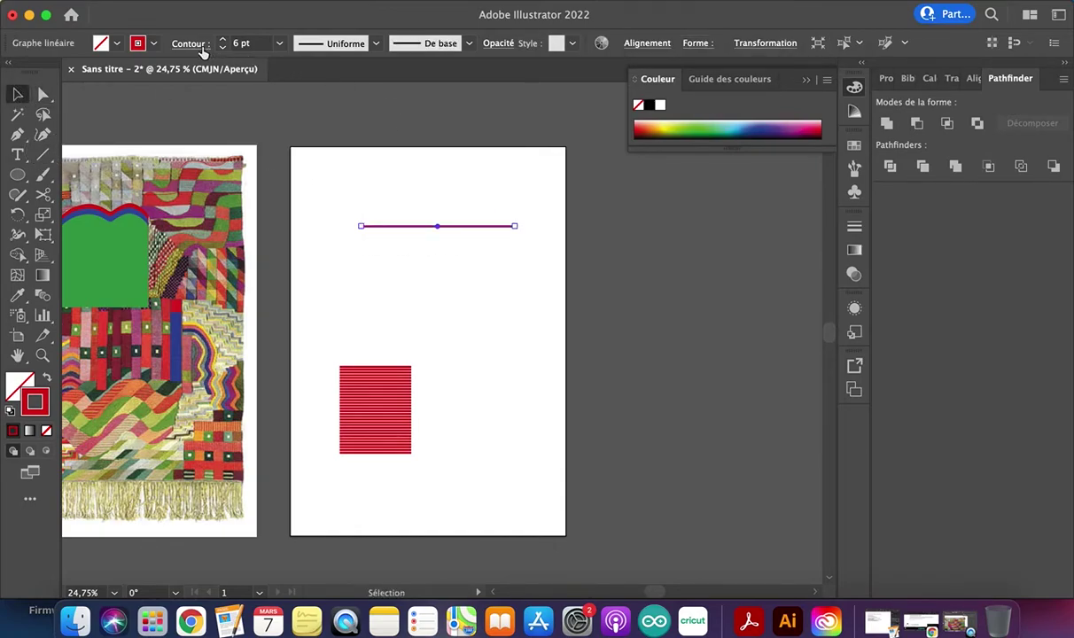
Thicken the new line's stroke to 40 pt
{"action": "left_click", "coordinate": [220, 45]}
{"action": "left_click", "coordinate": [220, 44]}
{"action": "left_click", "coordinate": [220, 44]}
{"action": "left_click", "coordinate": [220, 44]}
{"action": "left_click", "coordinate": [222, 43]}
{"action": "left_click", "coordinate": [222, 42]}
{"action": "left_click", "coordinate": [223, 42]}
{"action": "left_click", "coordinate": [223, 42]}
{"action": "left_click", "coordinate": [399, 188]}
{"action": "left_click", "coordinate": [397, 225]}
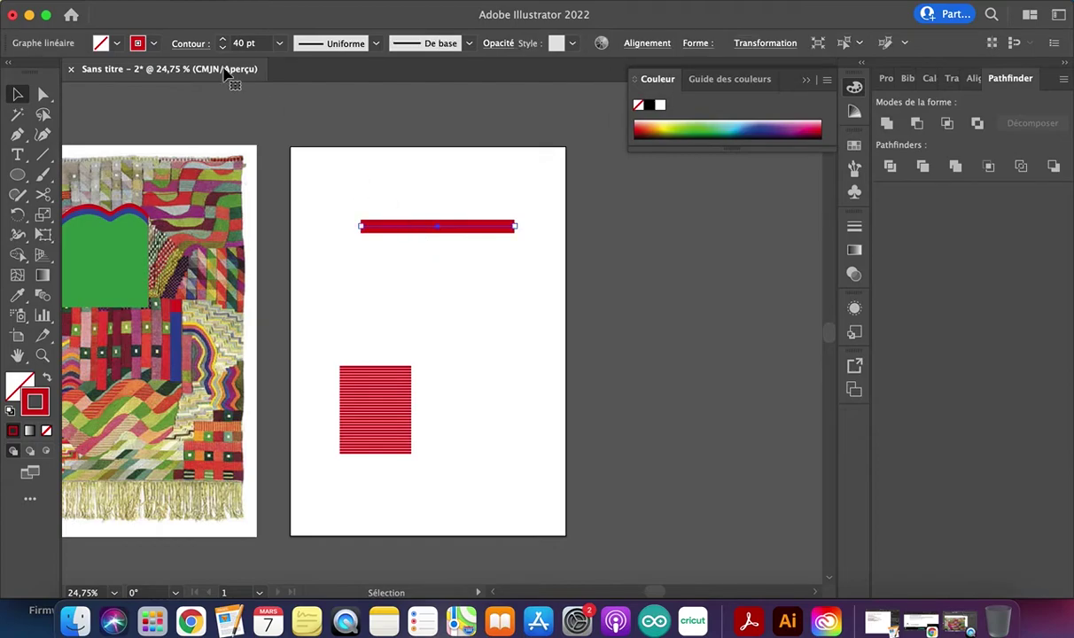
Compare the cap and corner styles on the thick line and finish with round caps and round joins
{"action": "left_click", "coordinate": [186, 44]}
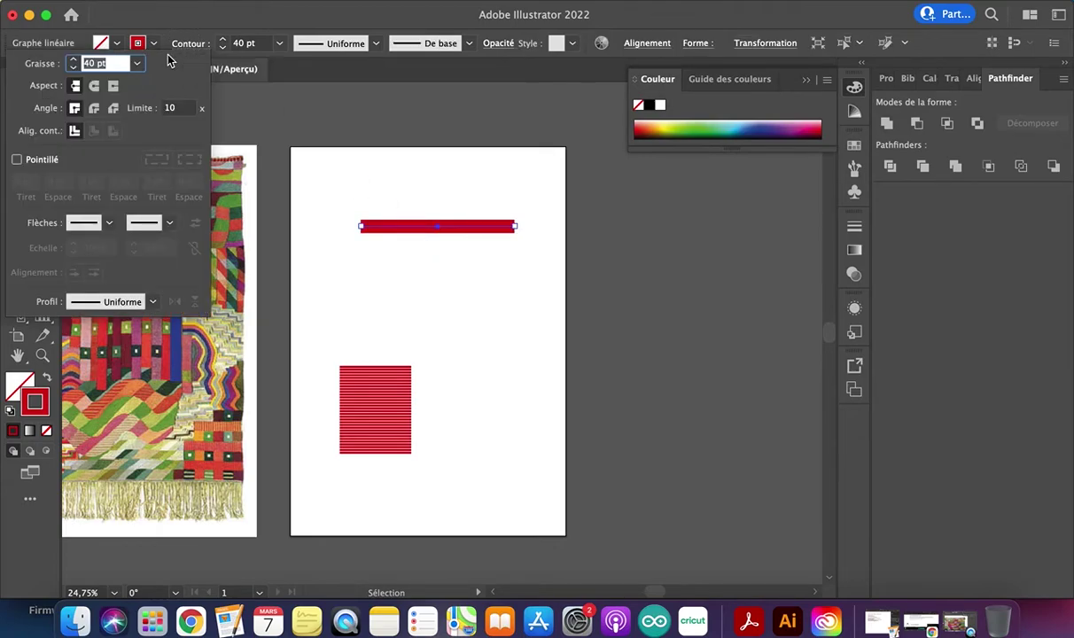
{"action": "left_click", "coordinate": [95, 86]}
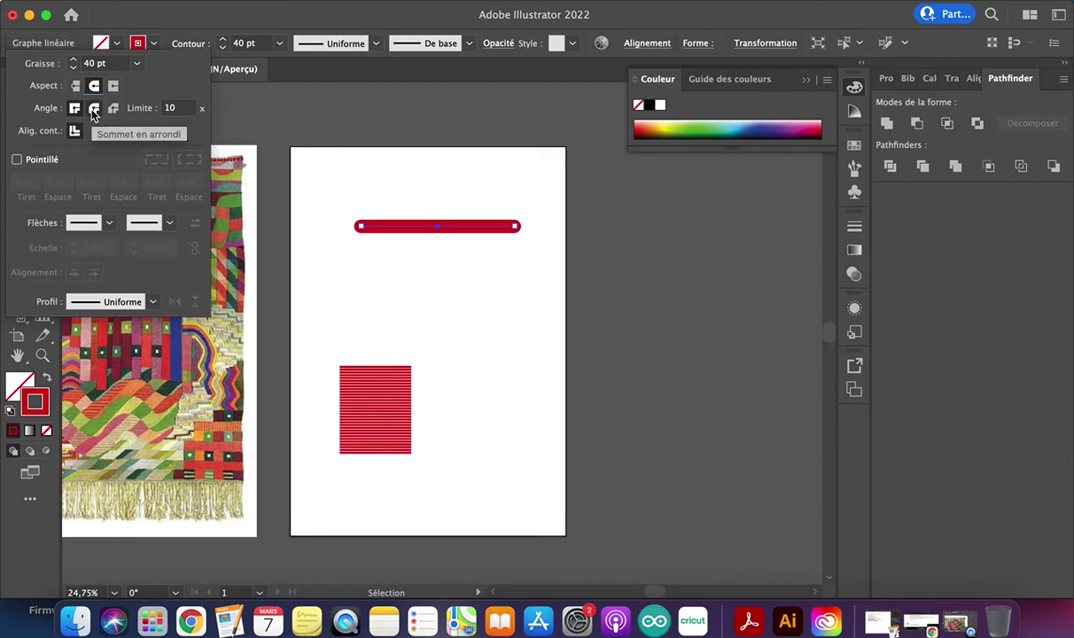
{"action": "left_click", "coordinate": [94, 109]}
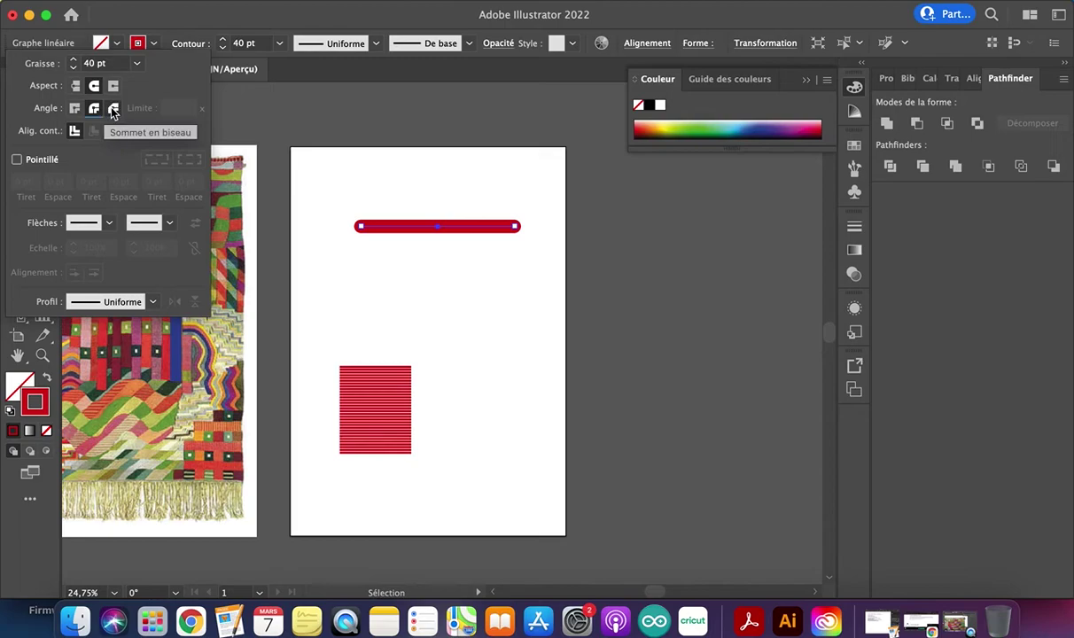
{"action": "left_click", "coordinate": [112, 87]}
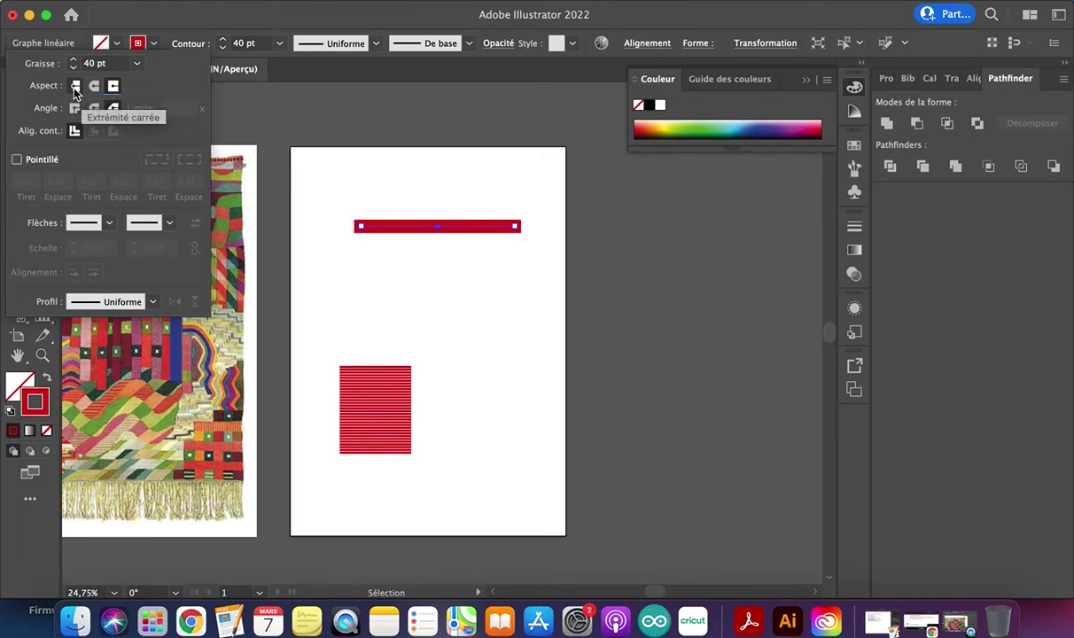
{"action": "left_click", "coordinate": [74, 88]}
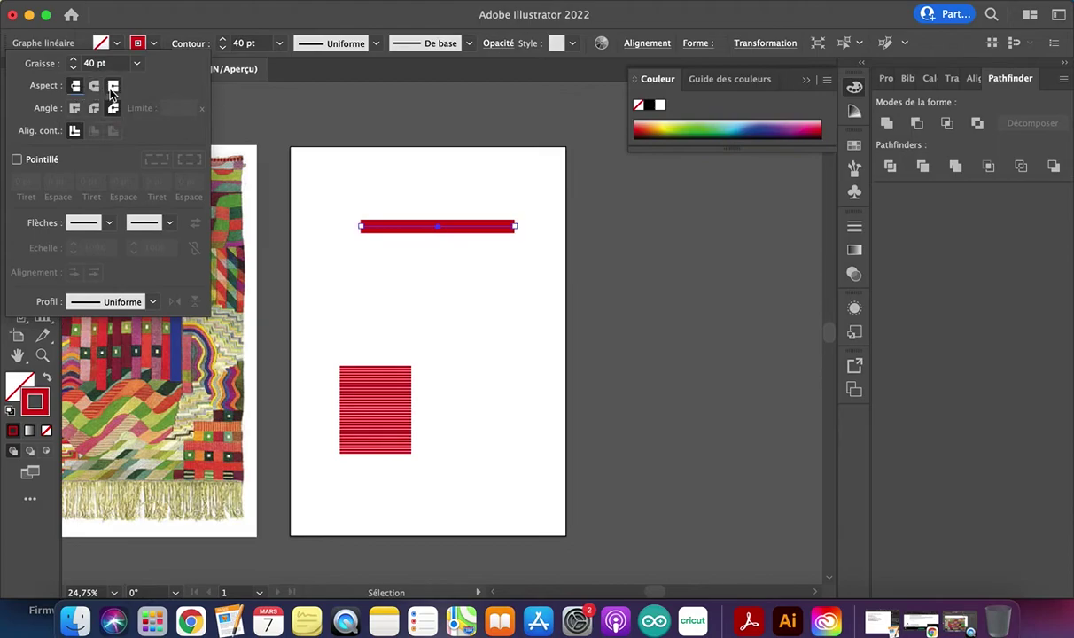
{"action": "left_click", "coordinate": [113, 86]}
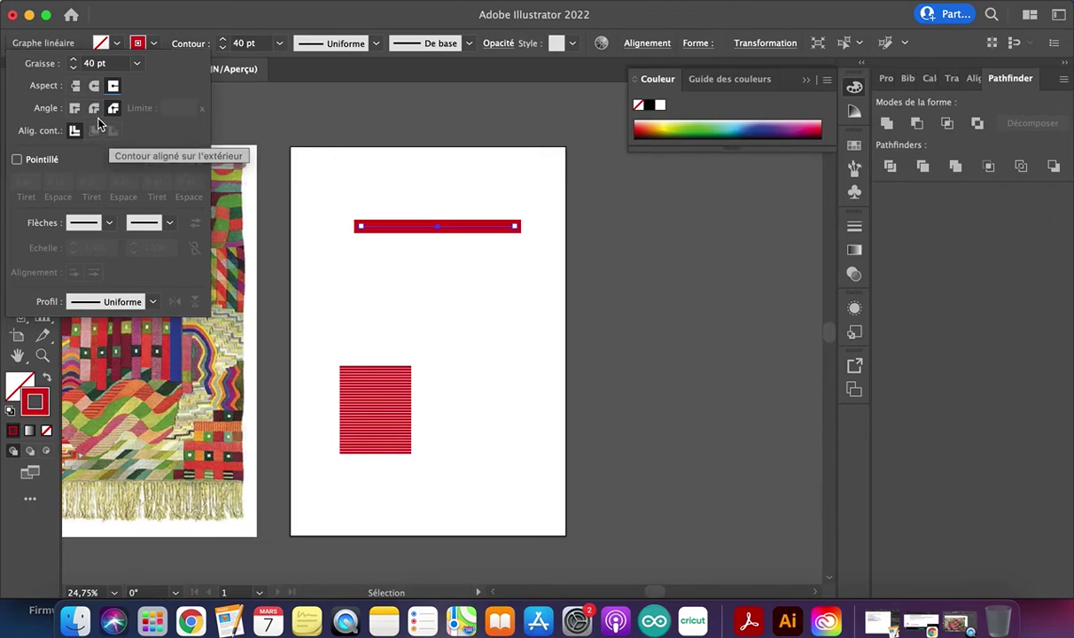
{"action": "left_click", "coordinate": [93, 111]}
{"action": "left_click", "coordinate": [94, 89]}
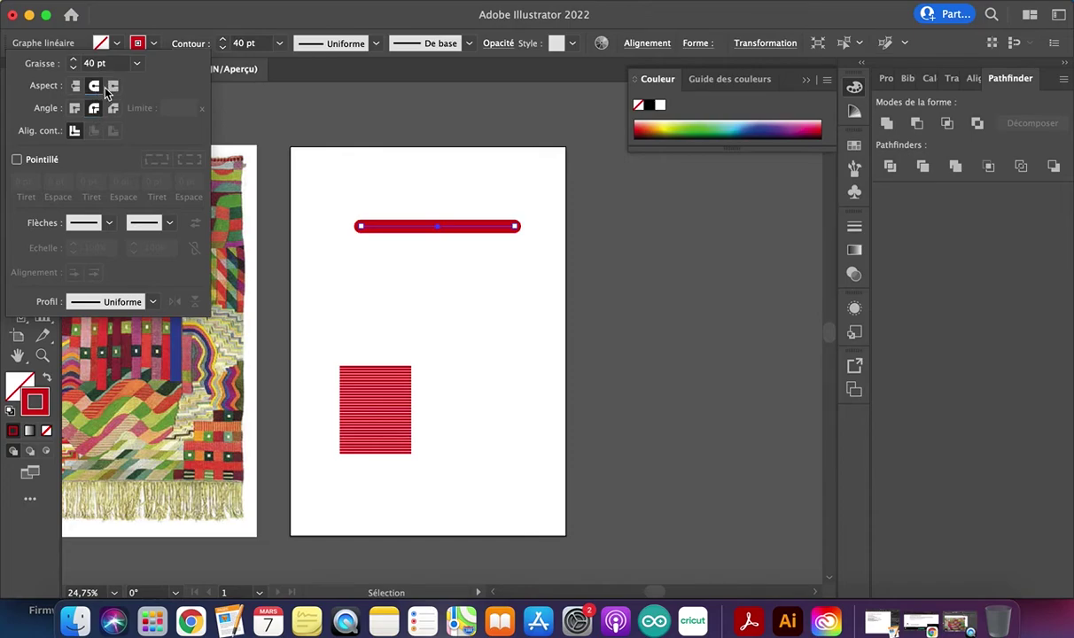
Try the Flèche 1 arrowhead at the start of the thick line, then set it back to none
{"action": "left_click", "coordinate": [111, 227]}
{"action": "left_click", "coordinate": [86, 263]}
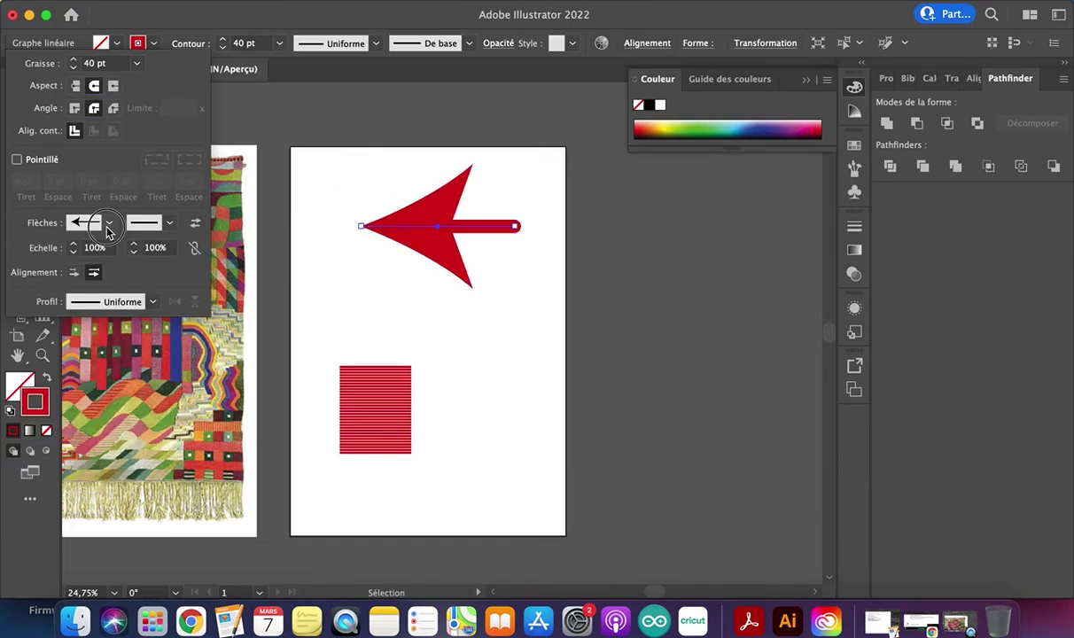
{"action": "left_click", "coordinate": [108, 224]}
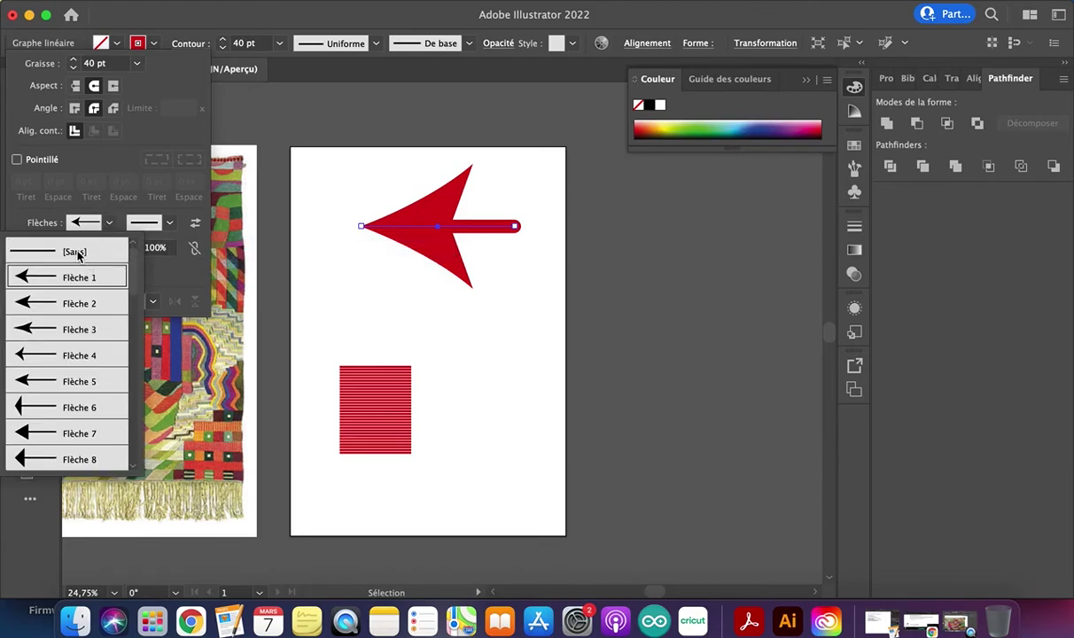
{"action": "left_click", "coordinate": [49, 257]}
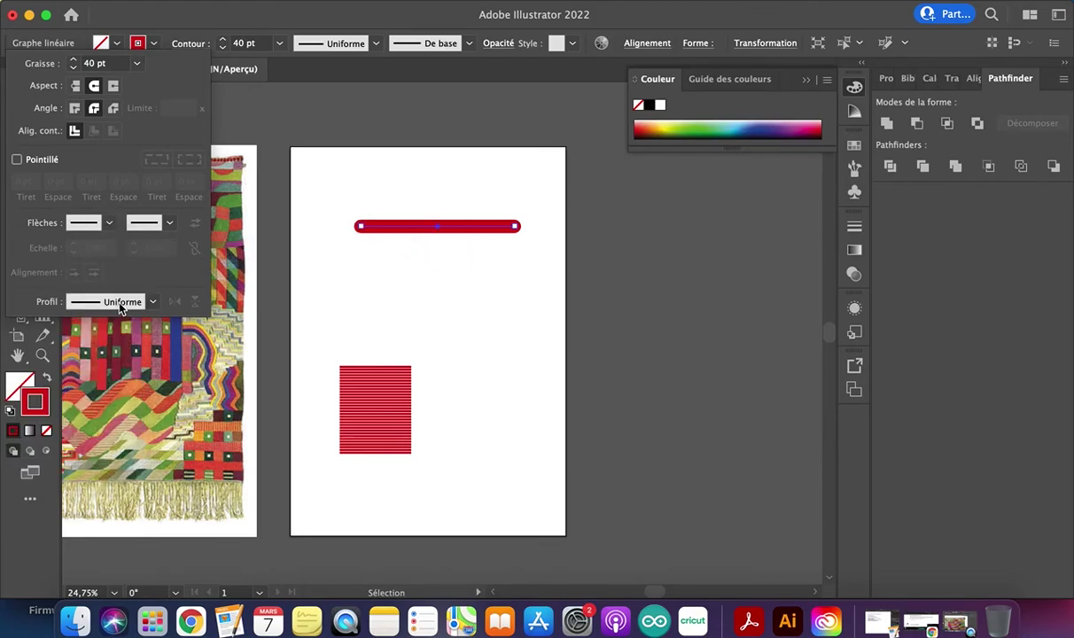
Turn on dashes for the thick line's stroke, with a 1 pt dash and a 12 pt gap
{"action": "left_click", "coordinate": [150, 302]}
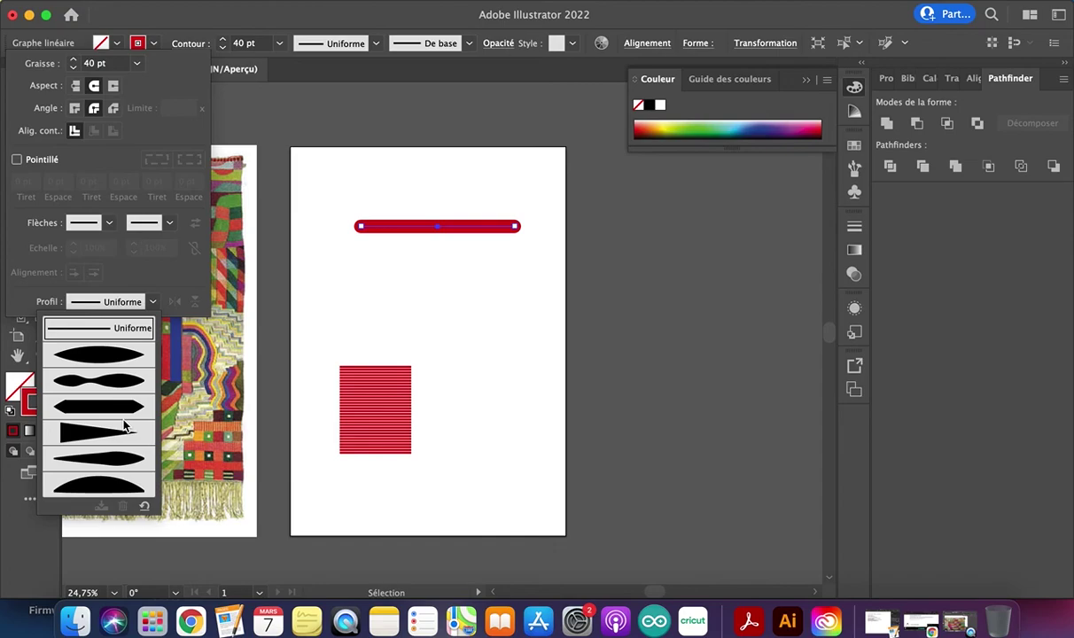
{"action": "left_click", "coordinate": [15, 160]}
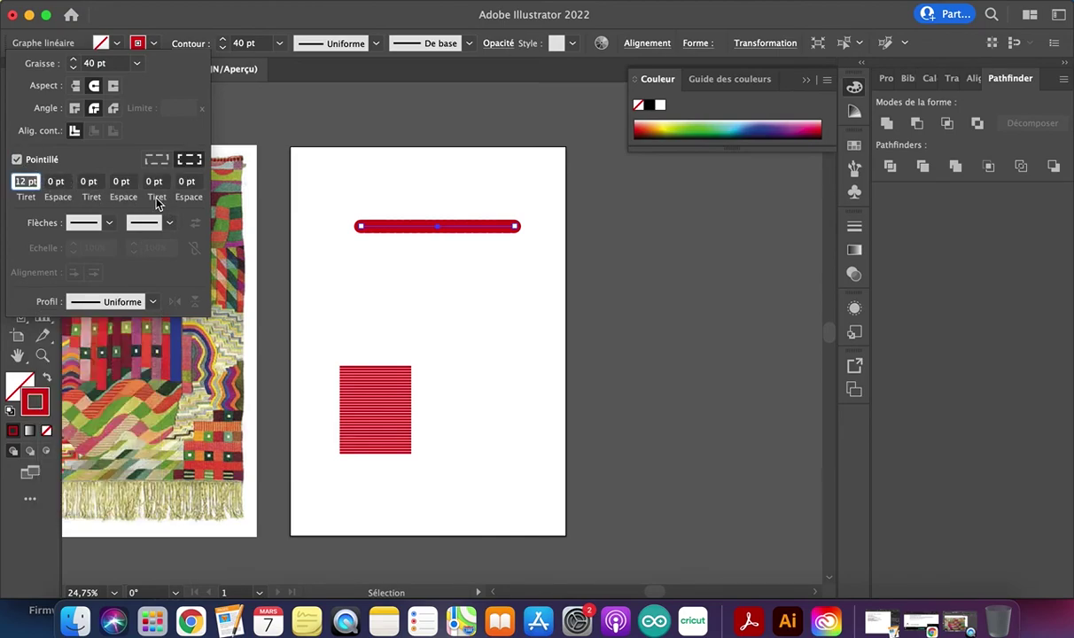
{"action": "left_click", "coordinate": [30, 180]}
{"action": "key", "text": "BackSpace"}
{"action": "key", "text": "BackSpace"}
{"action": "key", "text": "BackSpace"}
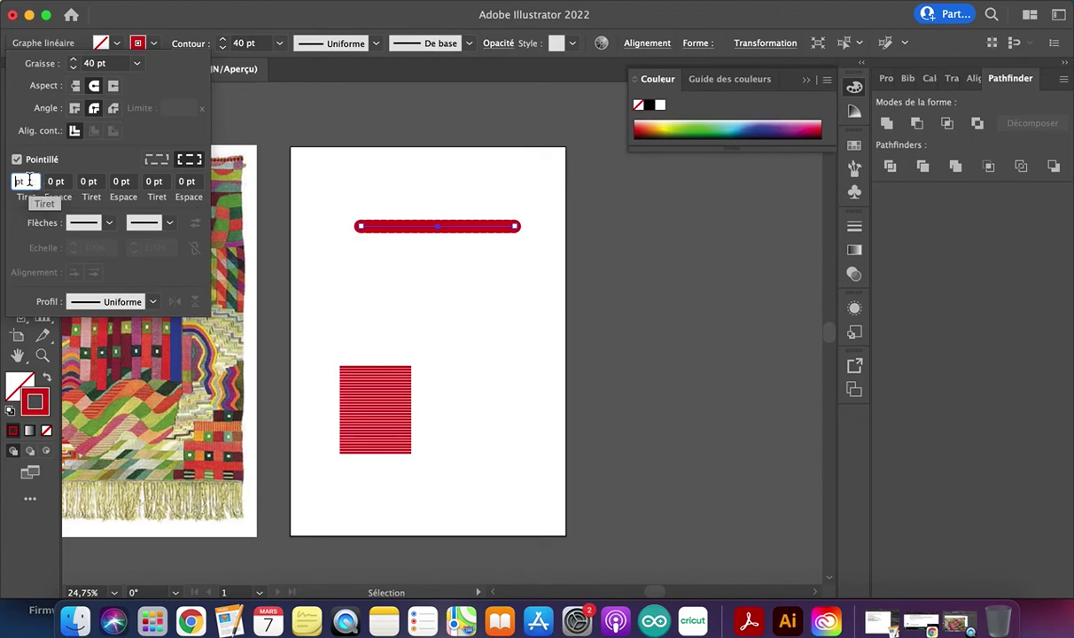
{"action": "type", "text": "1"}
{"action": "key", "text": "Tab"}
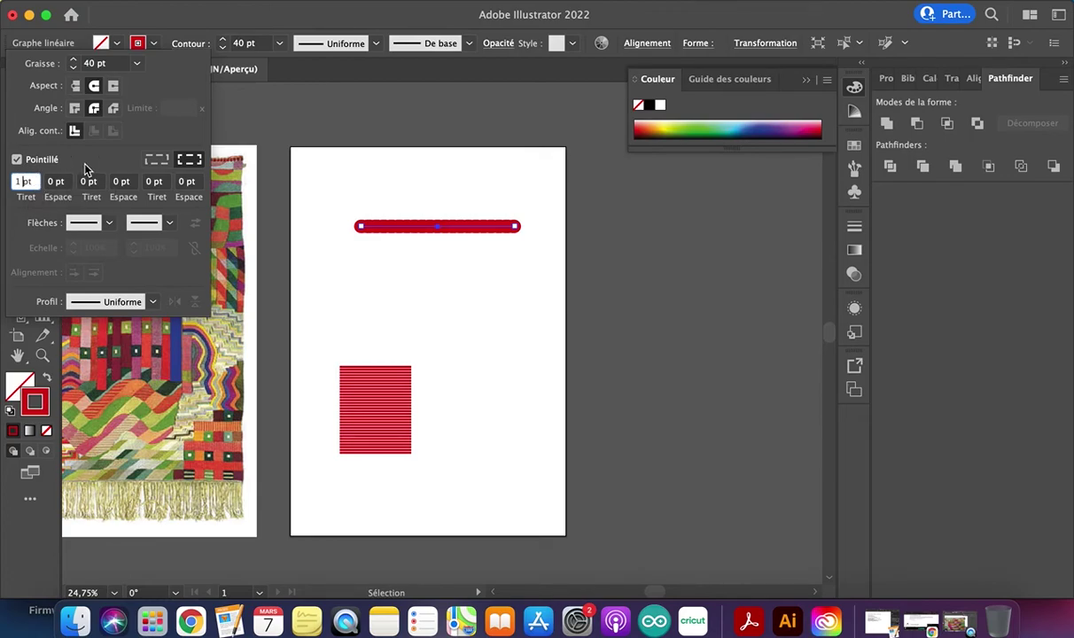
{"action": "key", "text": "BackSpace"}
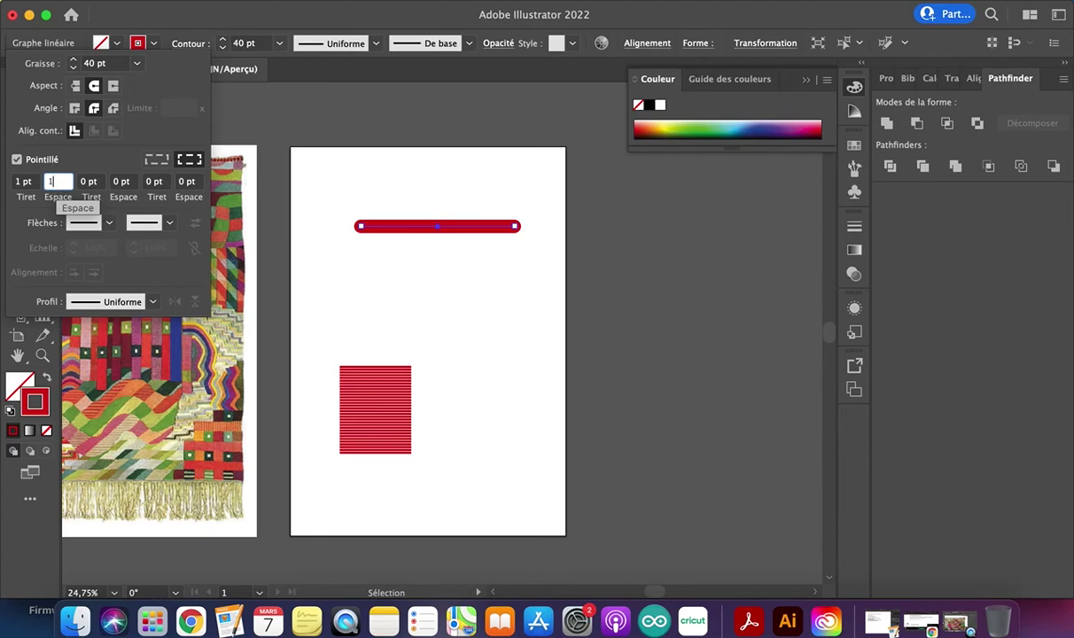
{"action": "type", "text": "12"}
{"action": "key", "text": "Return"}
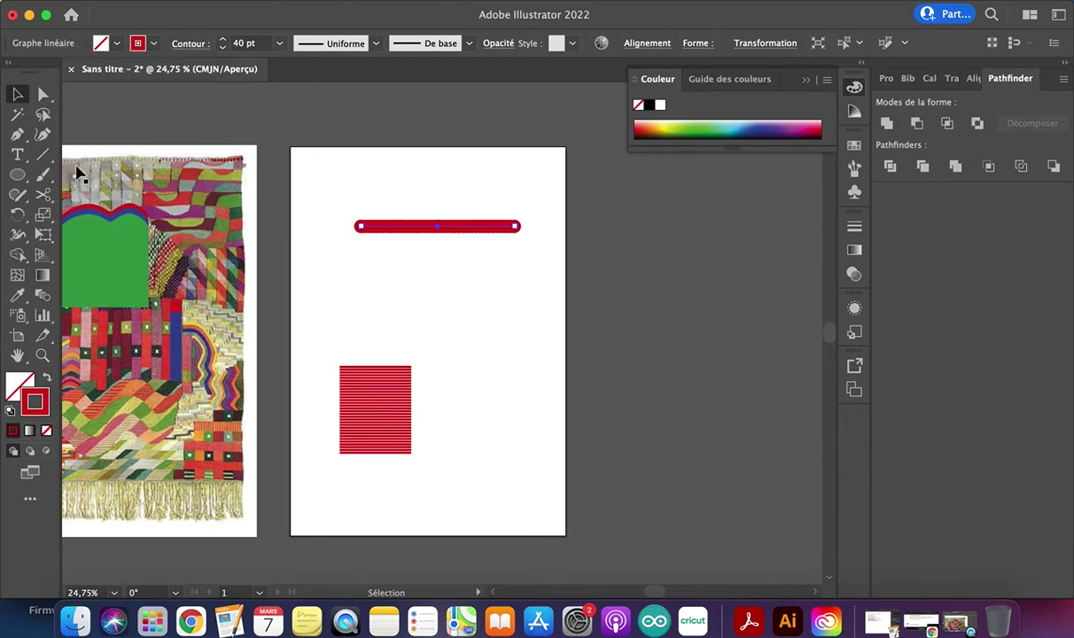
Examine the edges of the dashed thick line up close and reselect the line
{"action": "left_click", "coordinate": [492, 241]}
{"action": "scroll", "coordinate": [431, 240], "scroll_direction": "up", "scroll_amount": 8}
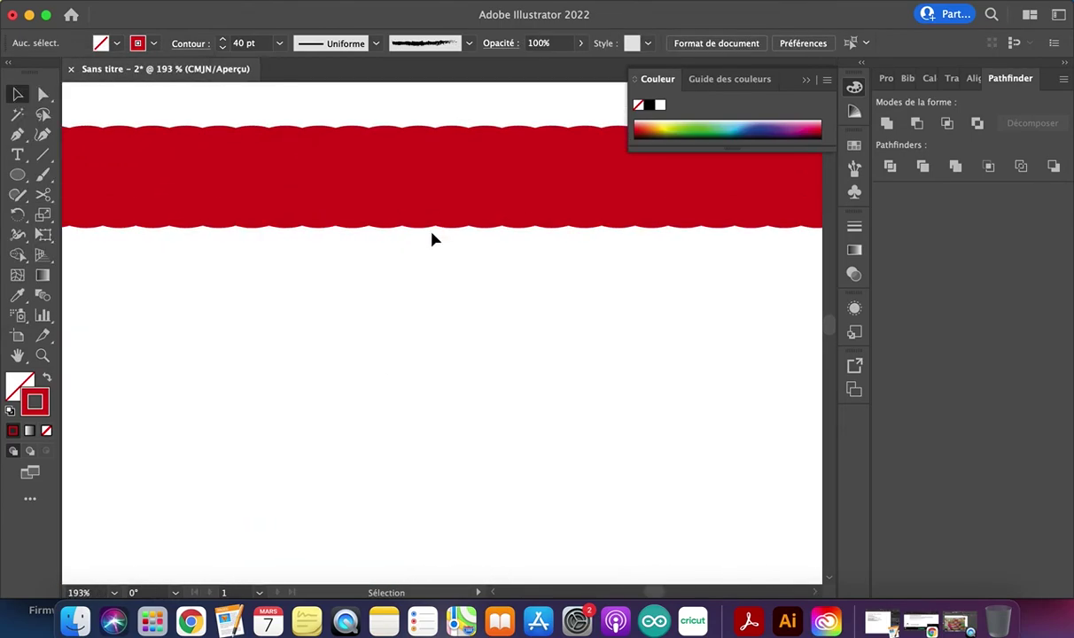
{"action": "scroll", "coordinate": [431, 240], "scroll_direction": "down", "scroll_amount": 3}
{"action": "left_click", "coordinate": [404, 257]}
{"action": "scroll", "coordinate": [406, 255], "scroll_direction": "down", "scroll_amount": 12}
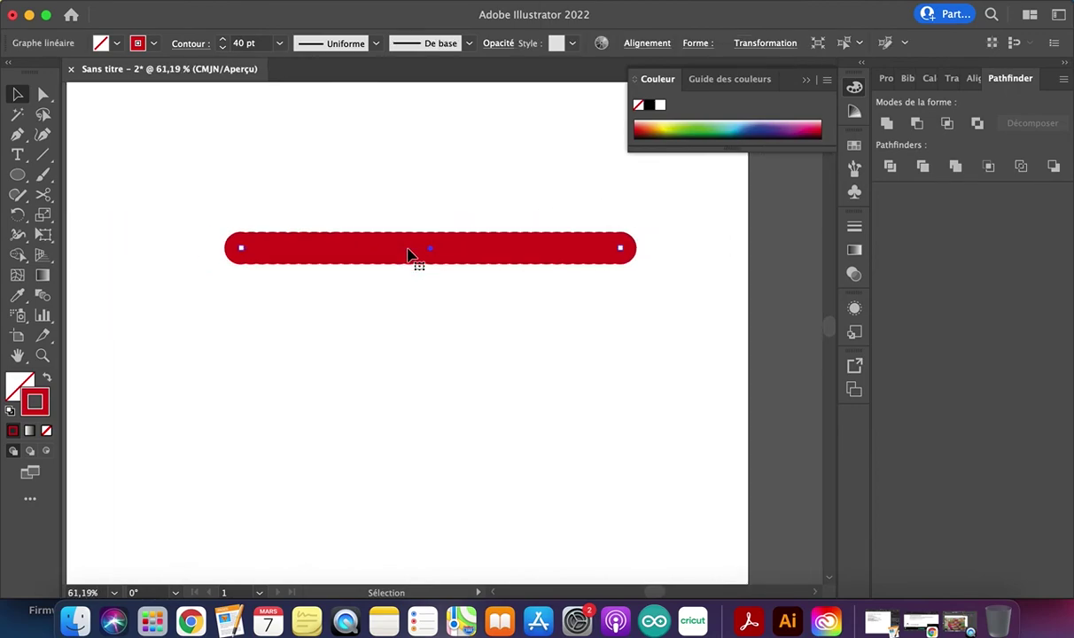
{"action": "scroll", "coordinate": [413, 285], "scroll_direction": "up", "scroll_amount": 3}
{"action": "scroll", "coordinate": [413, 289], "scroll_direction": "up", "scroll_amount": 4}
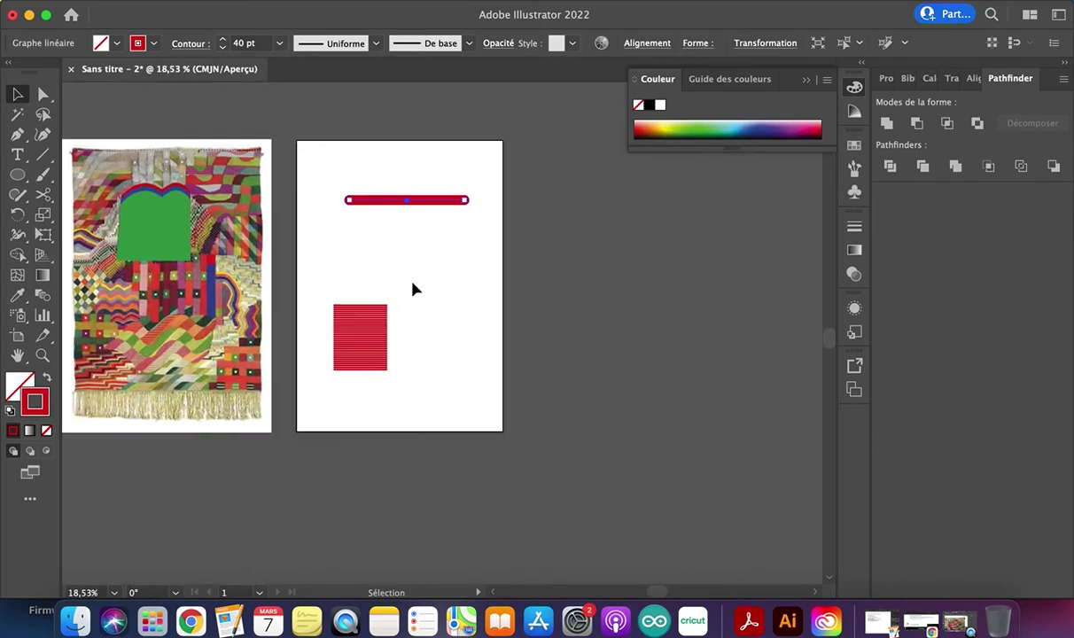